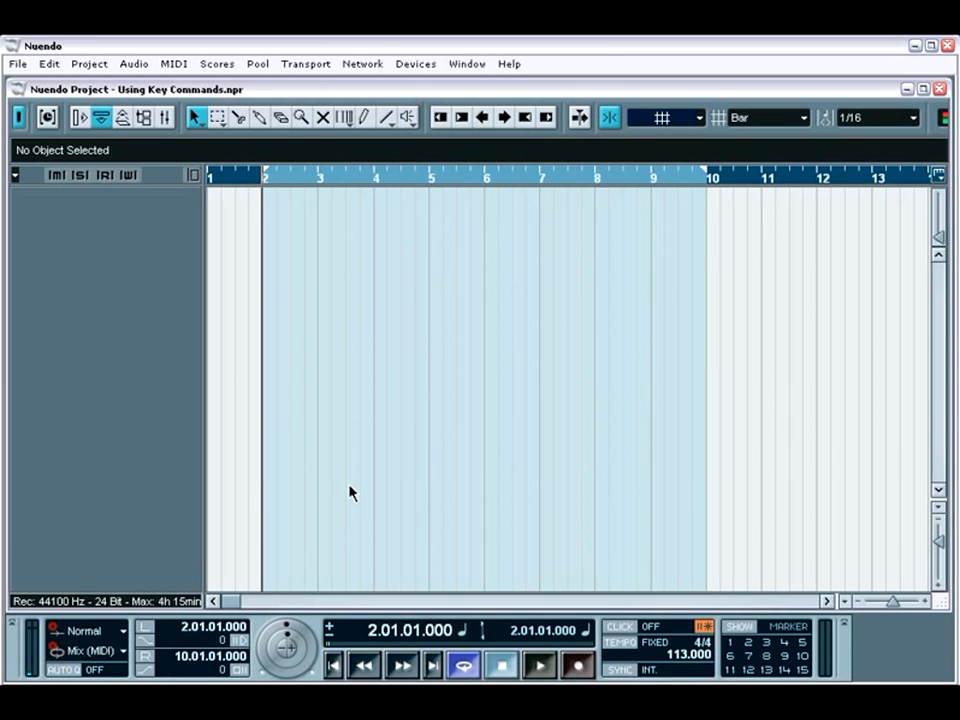
Step: Open the Key Commands settings and look through the Nudge command category and the macro list
left_click(28, 65)
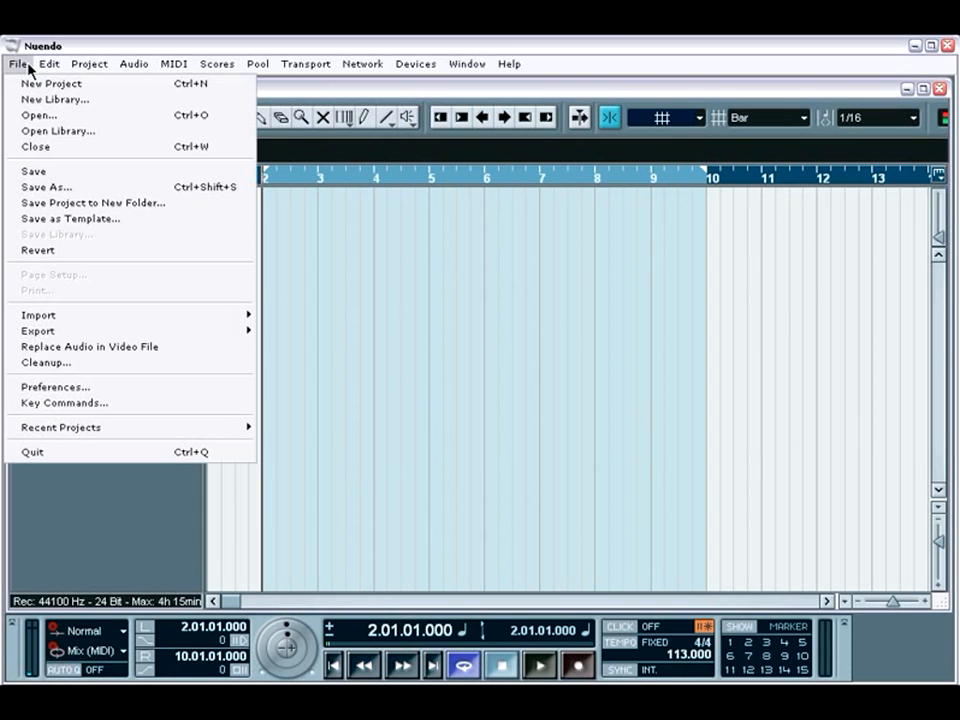
left_click(48, 405)
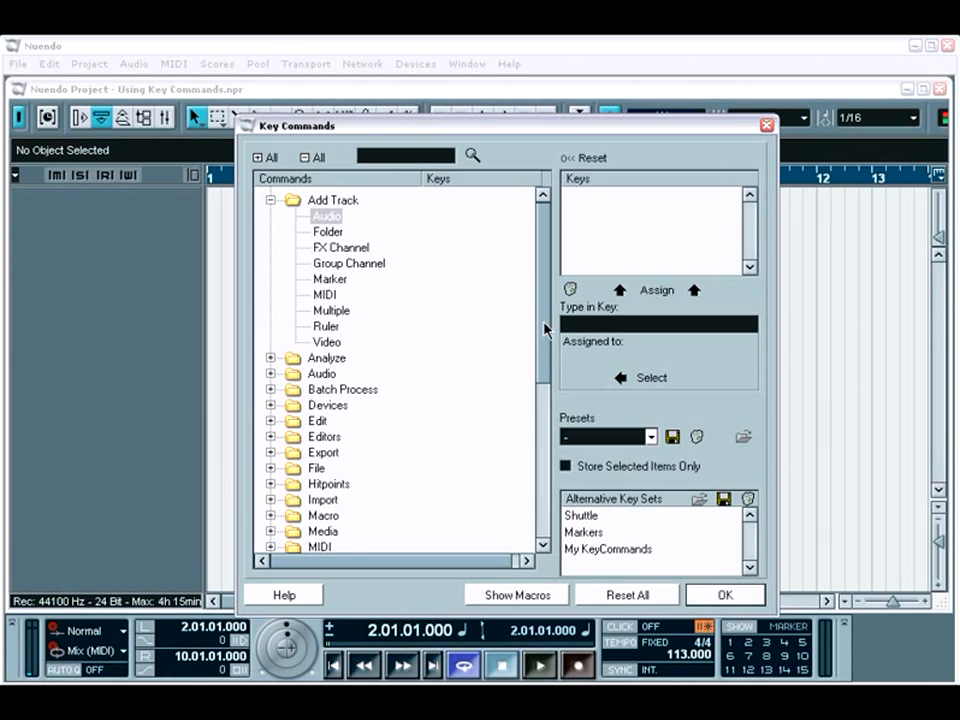
left_click_drag(546, 330, 542, 467)
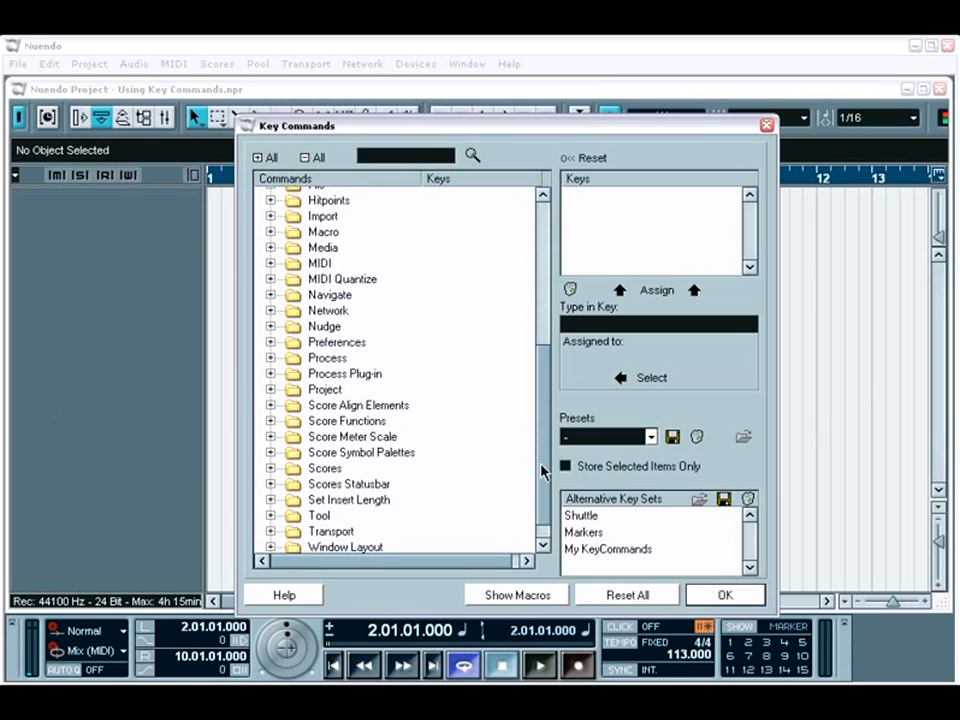
left_click(270, 327)
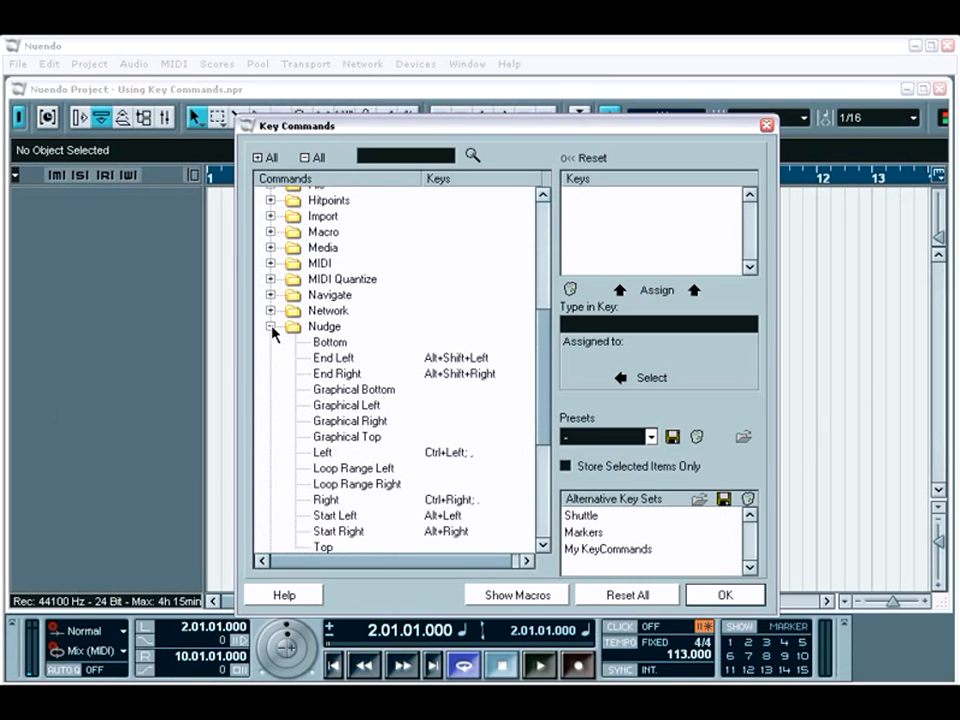
left_click(270, 327)
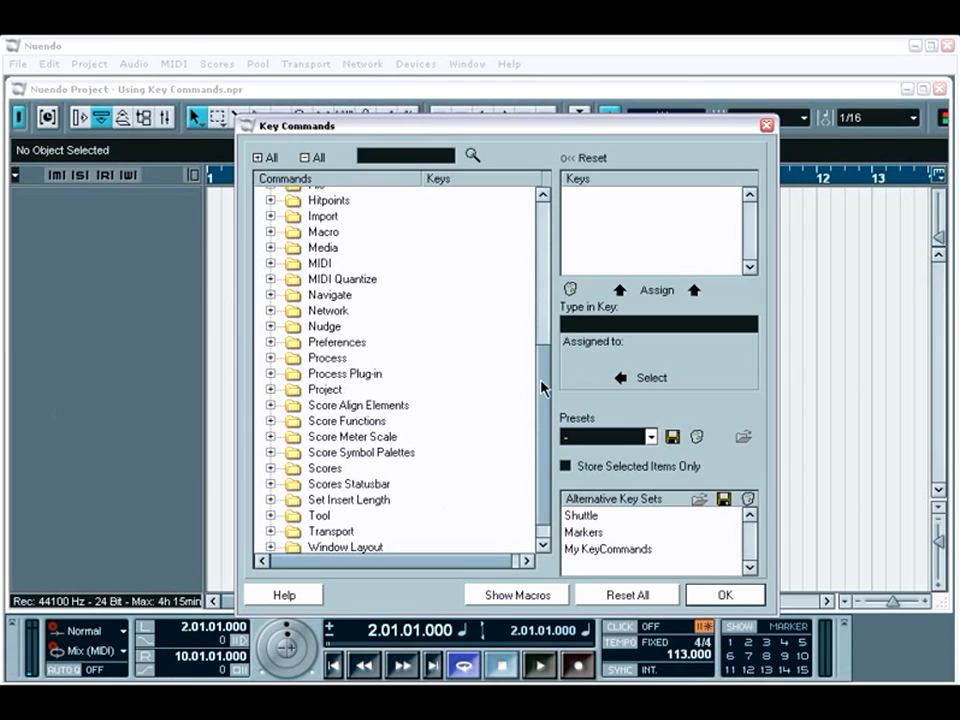
left_click_drag(543, 388, 545, 232)
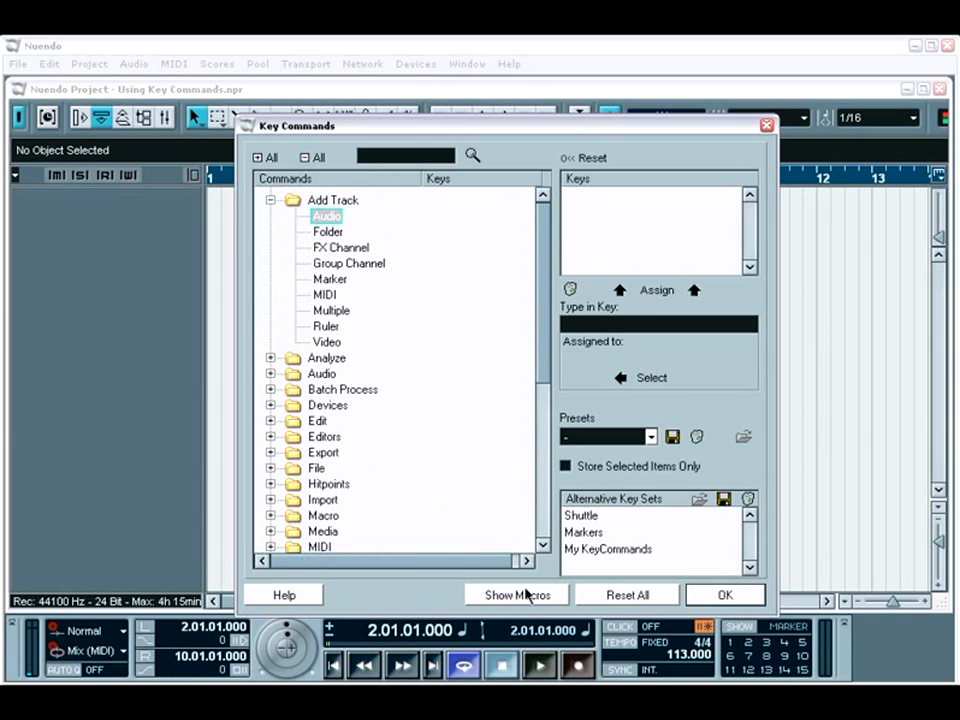
left_click(514, 598)
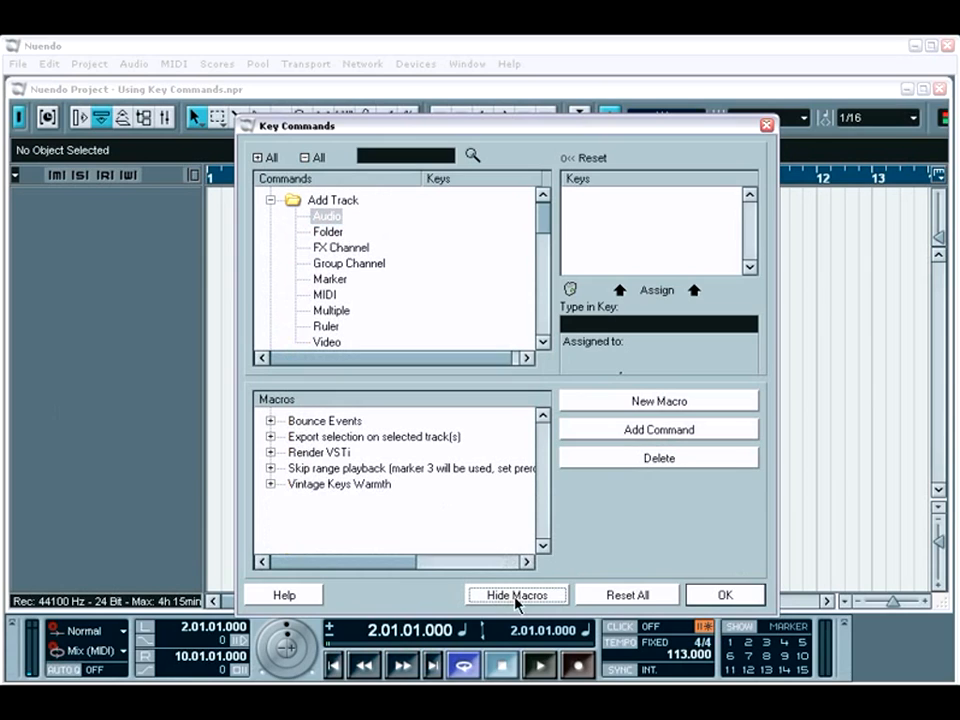
left_click(515, 597)
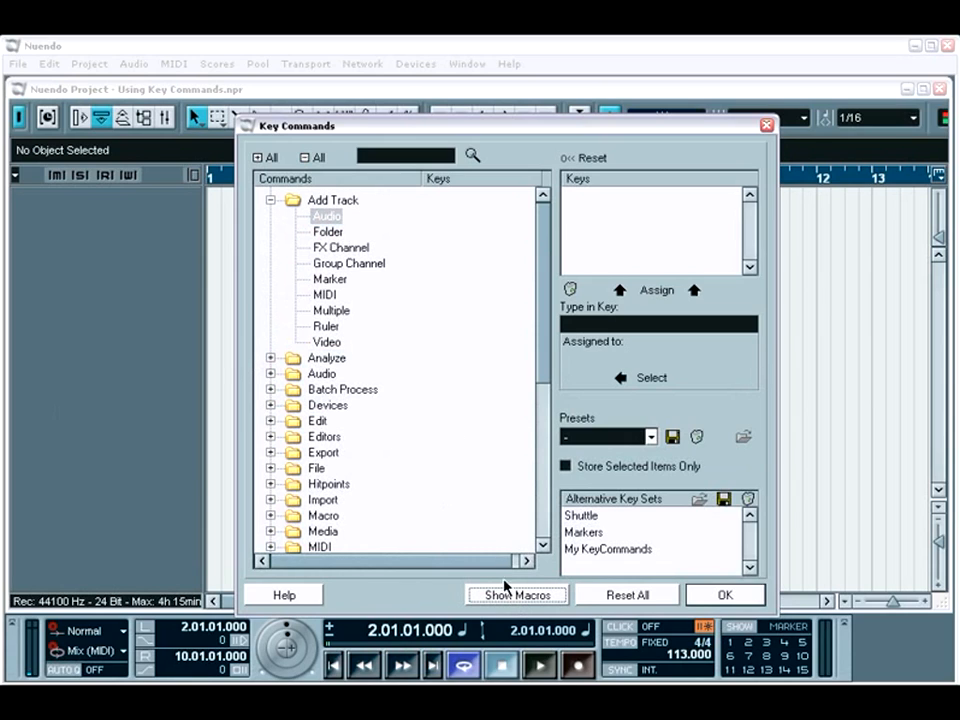
Step: Search the key commands for "Cut" and check the keys assigned to Cut Time, Delete and Delete Time
left_click(399, 158)
type("Cut")
key("Return")
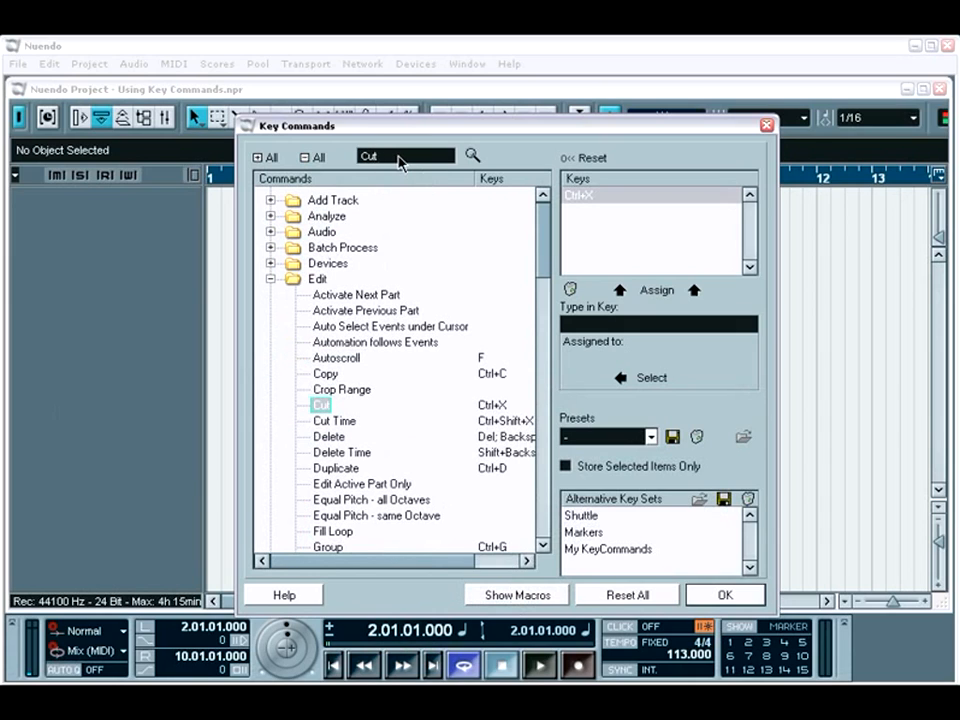
left_click(332, 421)
left_click(335, 437)
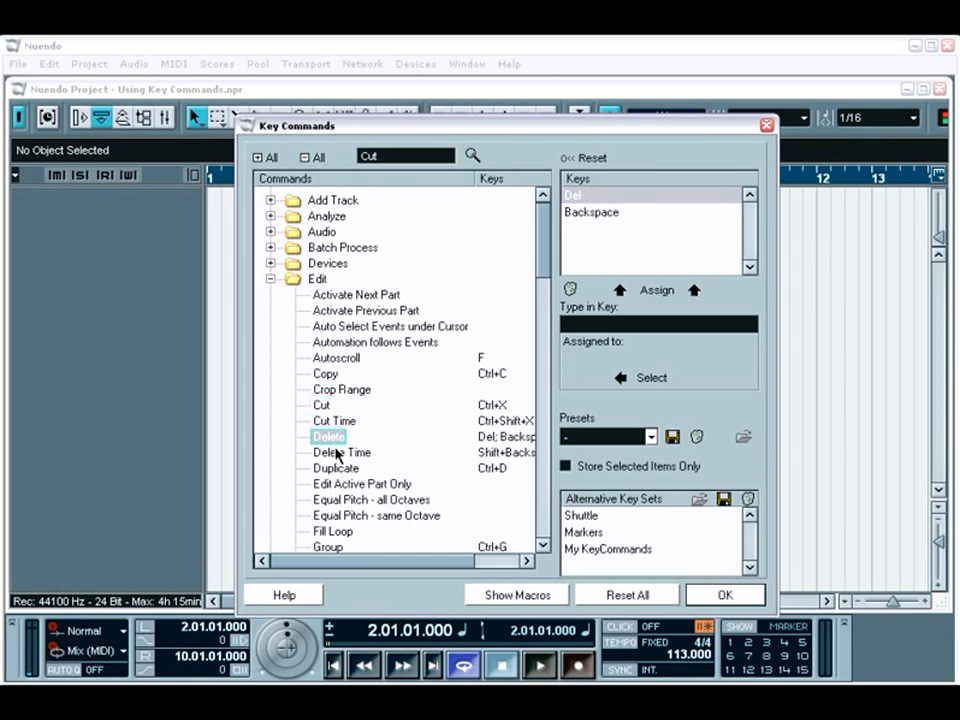
left_click(336, 452)
Step: Assign G as an additional key for the Duplicate command in the Edit category
left_click(337, 469)
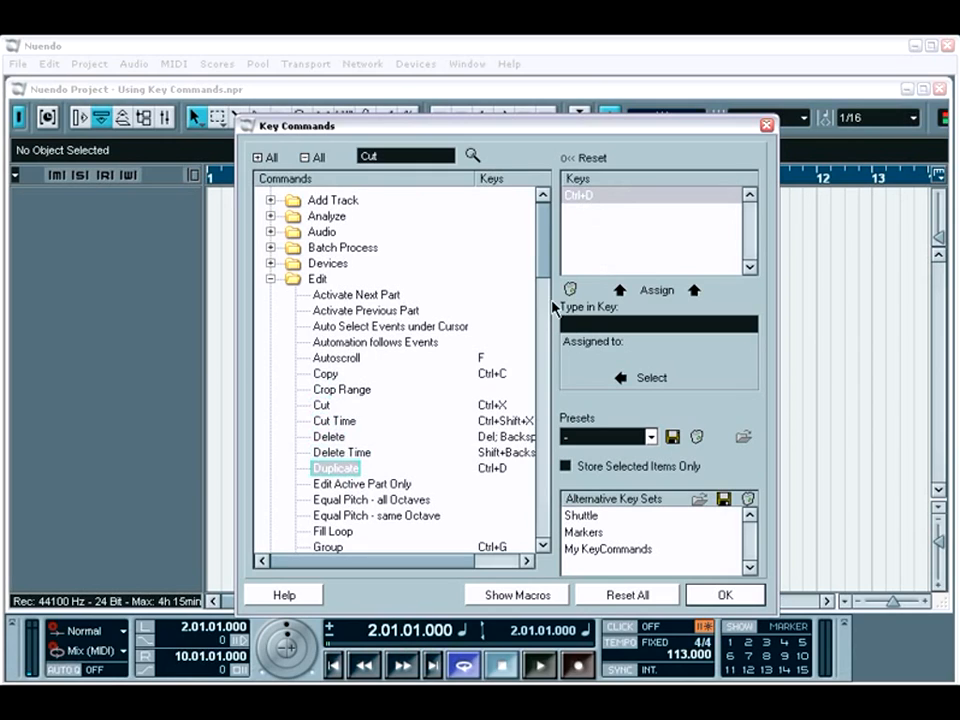
left_click(649, 326)
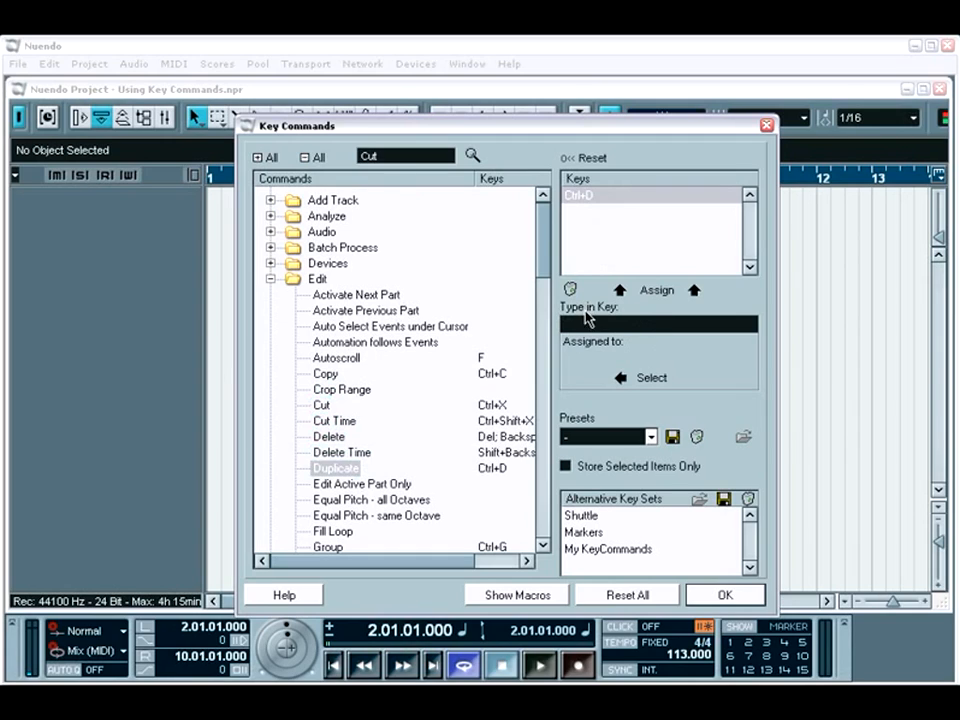
key("n")
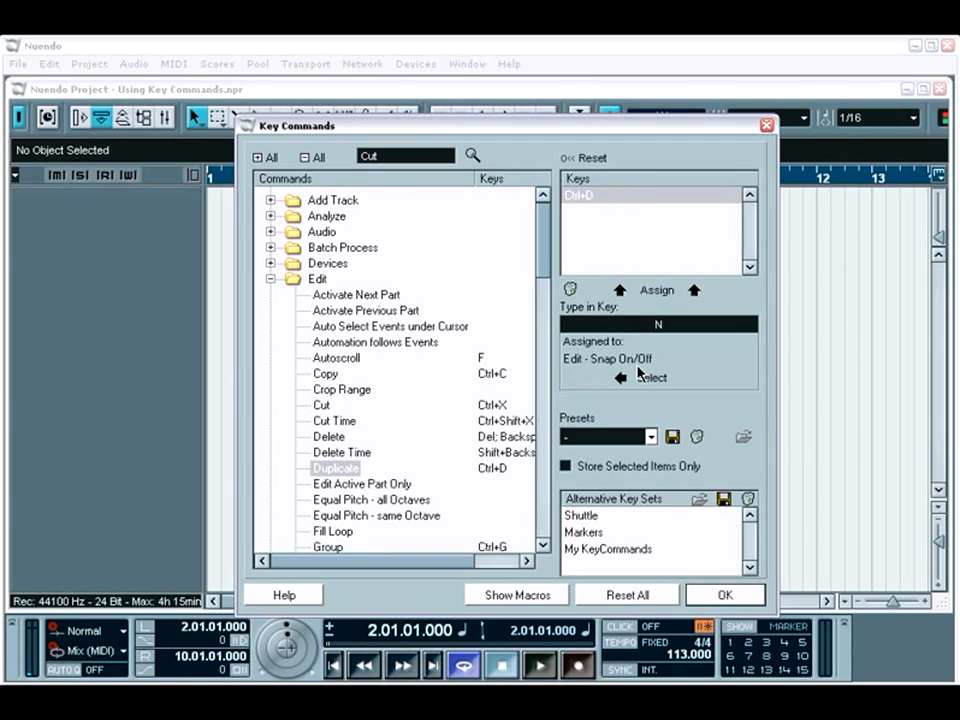
key("d")
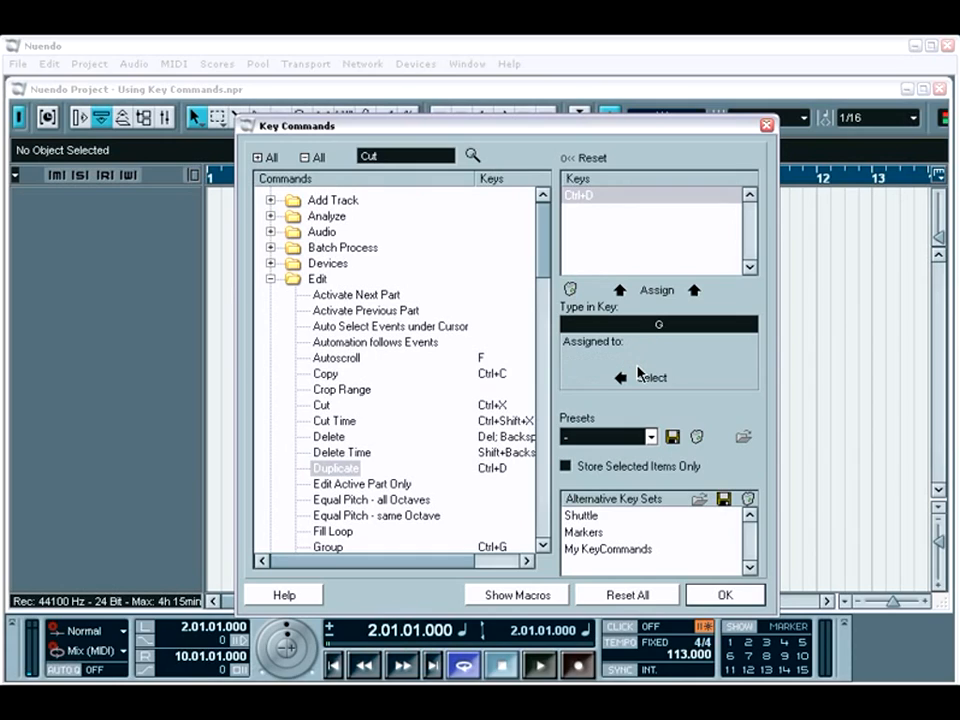
key("g")
left_click(652, 292)
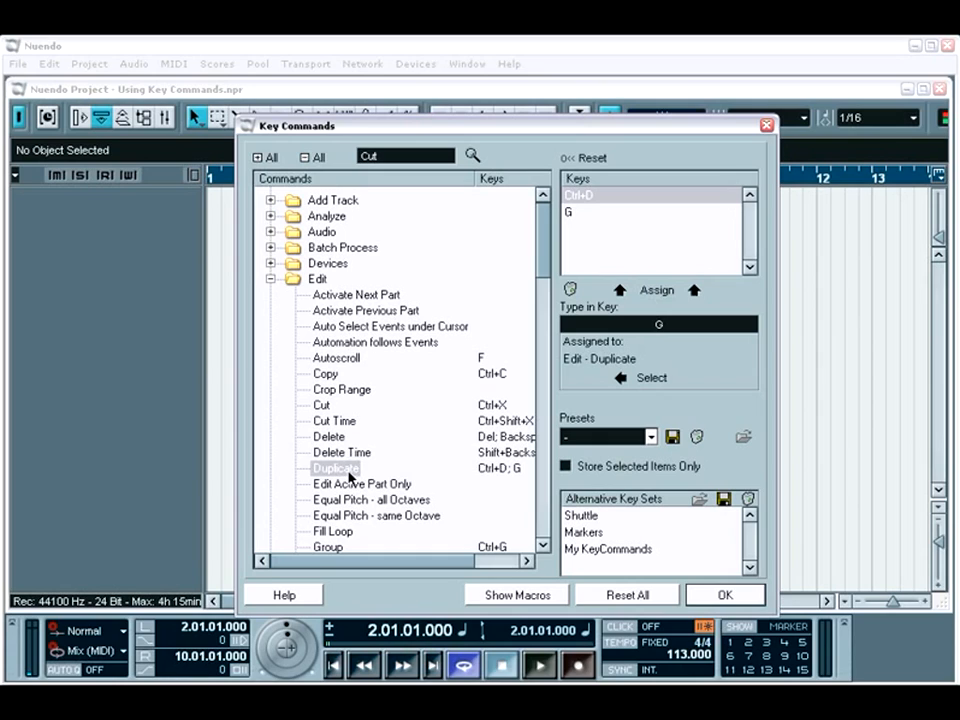
Step: Show the macros and examine the commands inside Bounce Events, Export selection on selected track(s), Render VSTi and Vintage Keys Warmth
left_click(511, 595)
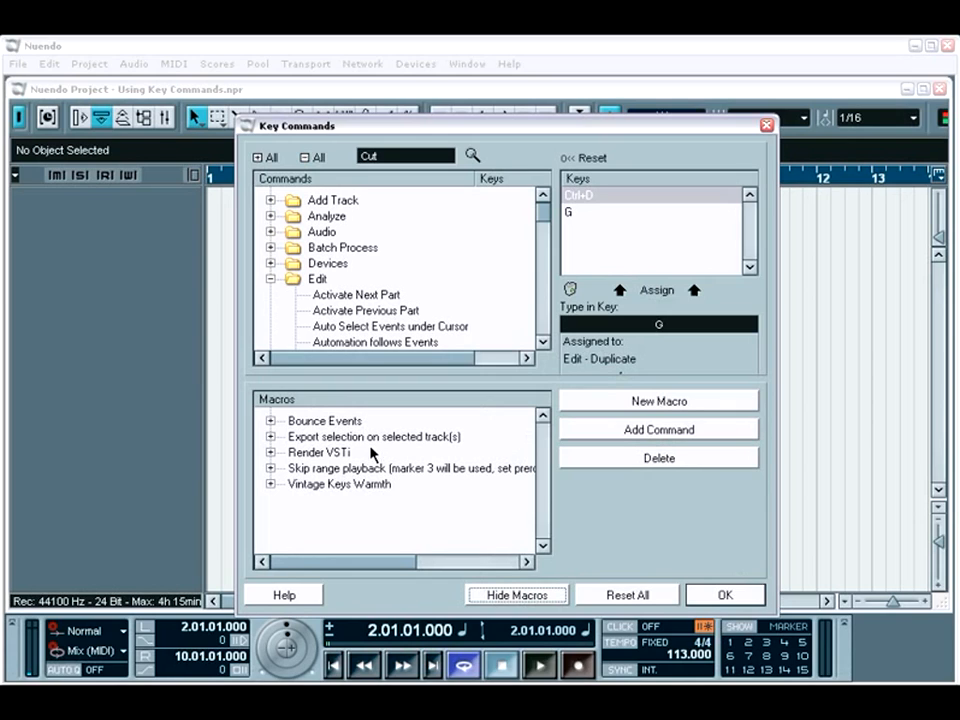
left_click(270, 421)
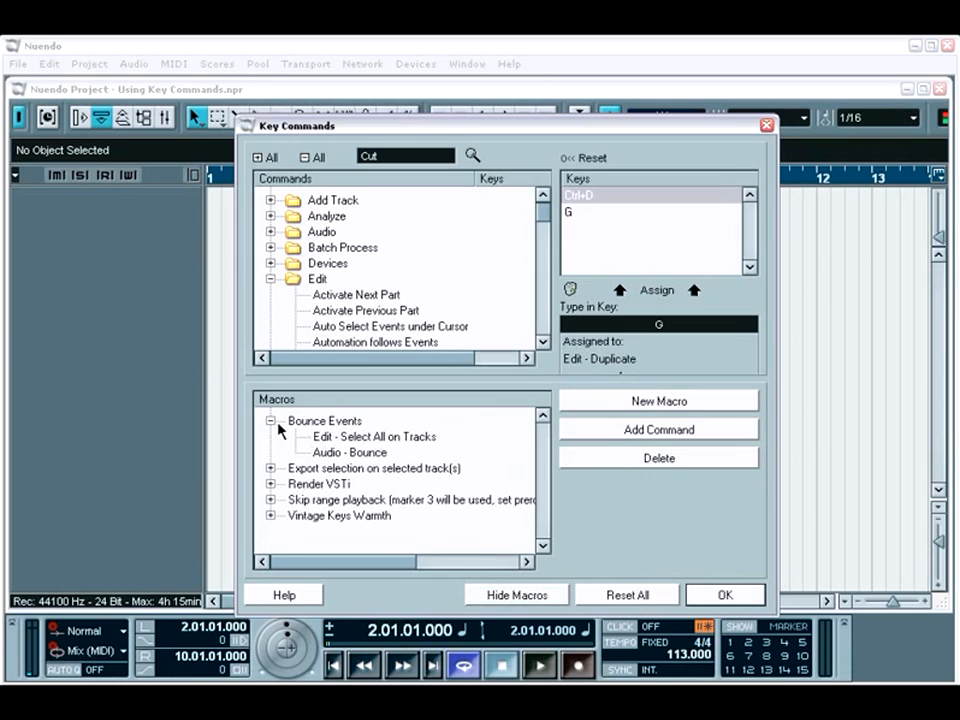
left_click(272, 422)
left_click(270, 437)
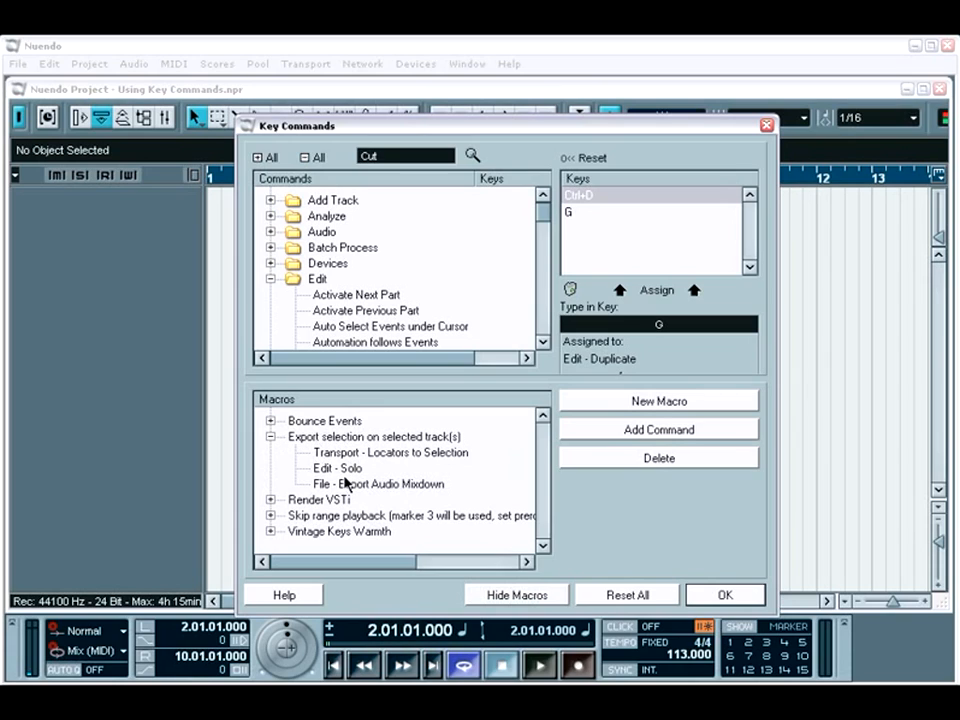
left_click(270, 437)
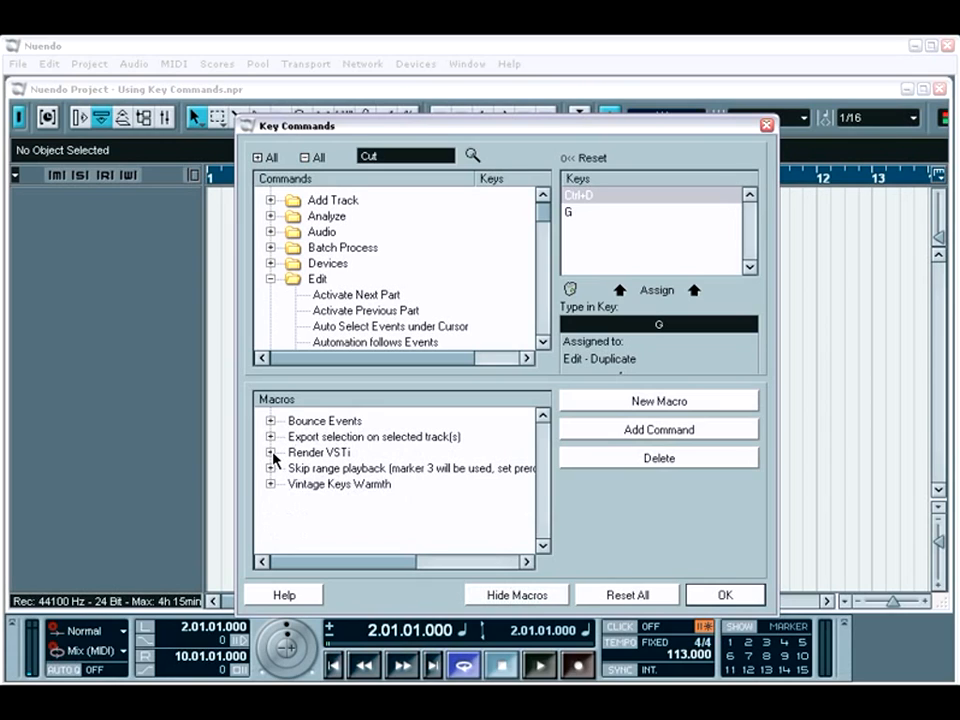
left_click(270, 452)
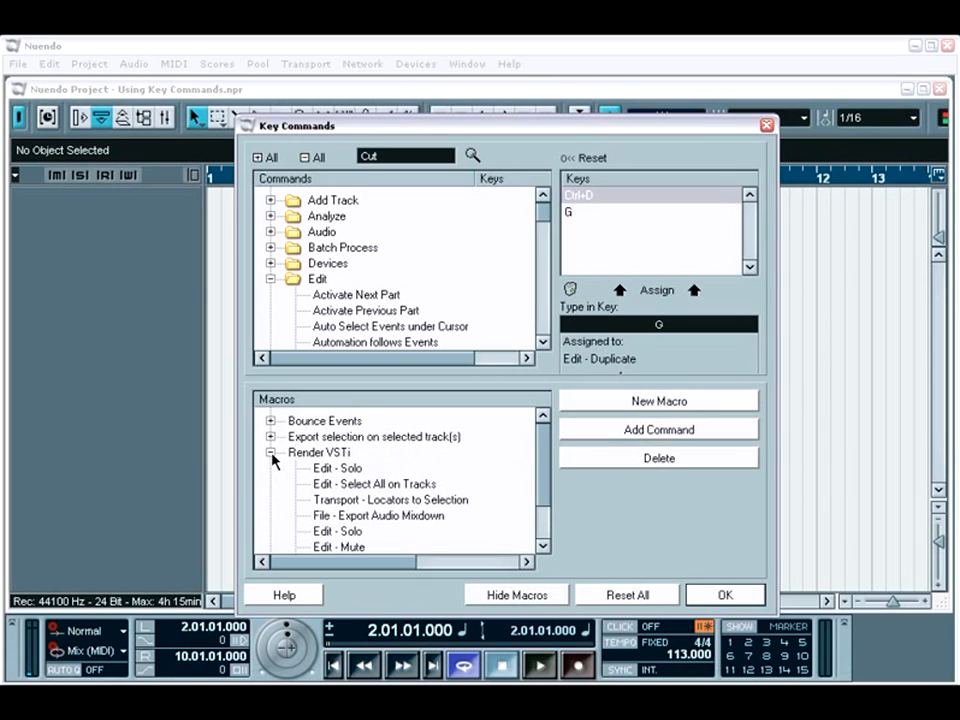
left_click(270, 452)
left_click(270, 484)
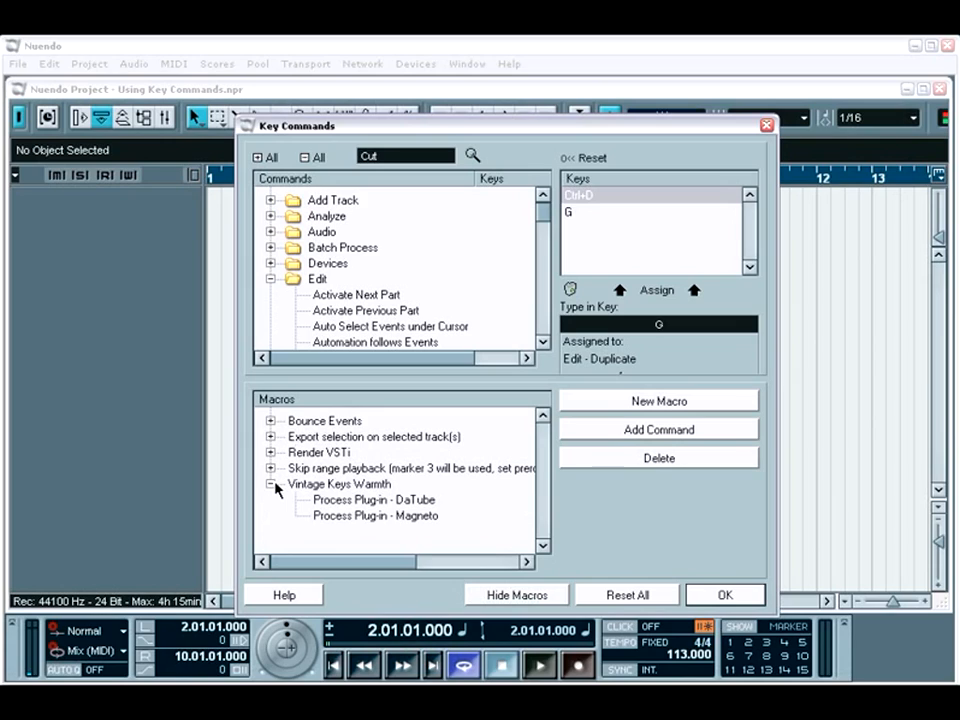
left_click(270, 484)
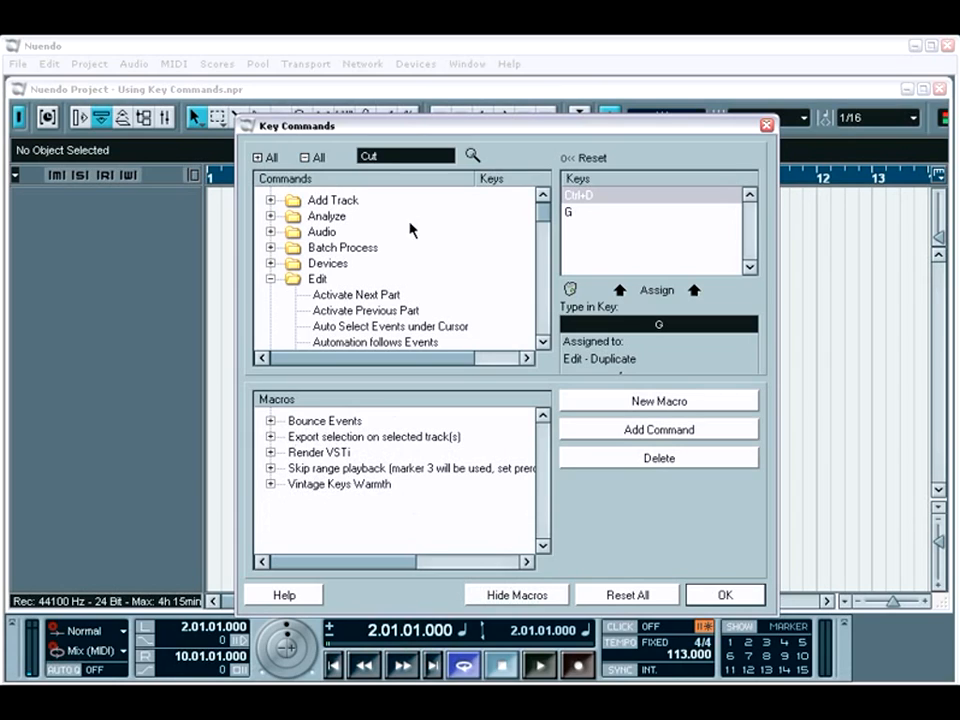
Step: Search the commands for "Macro" and check the keys assigned to the export selection, Render VSTi and skip range playback macros
left_click(396, 157)
type("Macro")
key("Return")
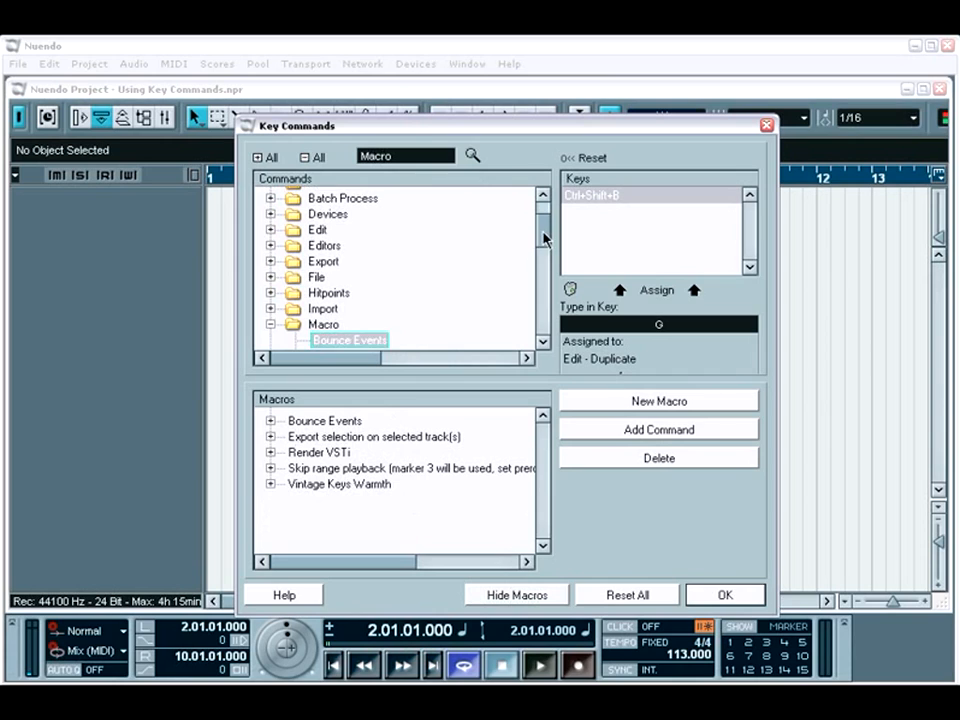
left_click_drag(544, 240, 553, 264)
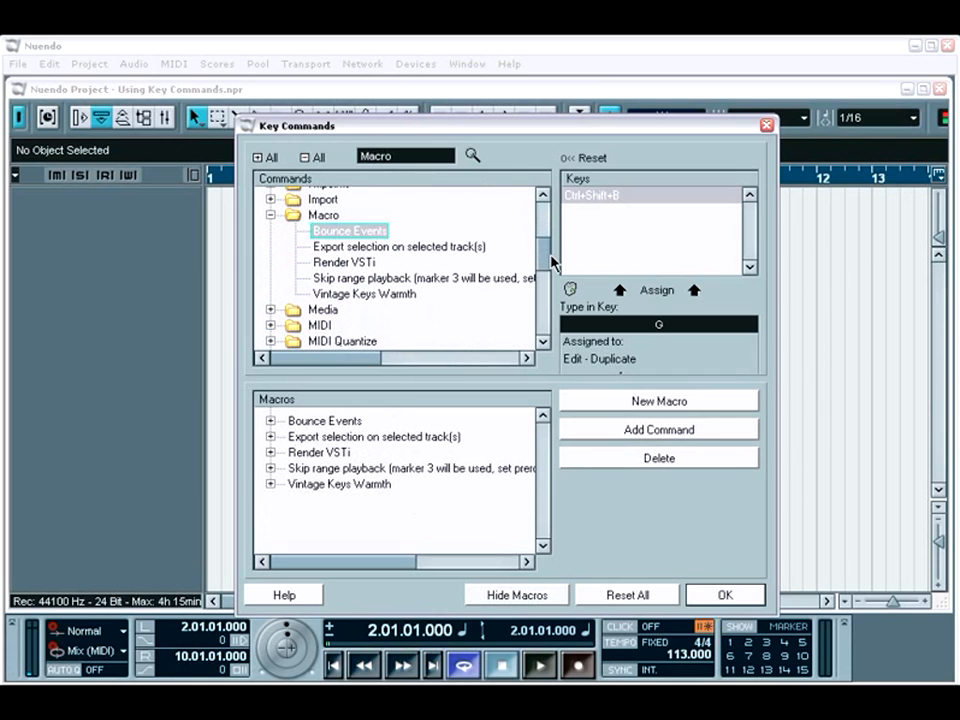
left_click(410, 248)
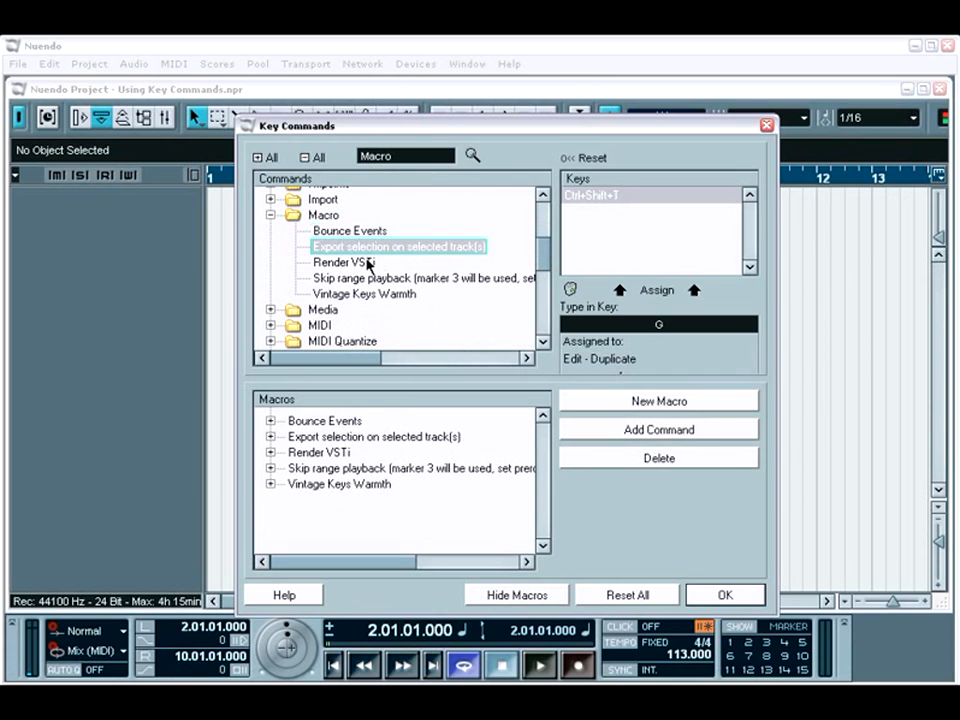
left_click(366, 261)
left_click(371, 278)
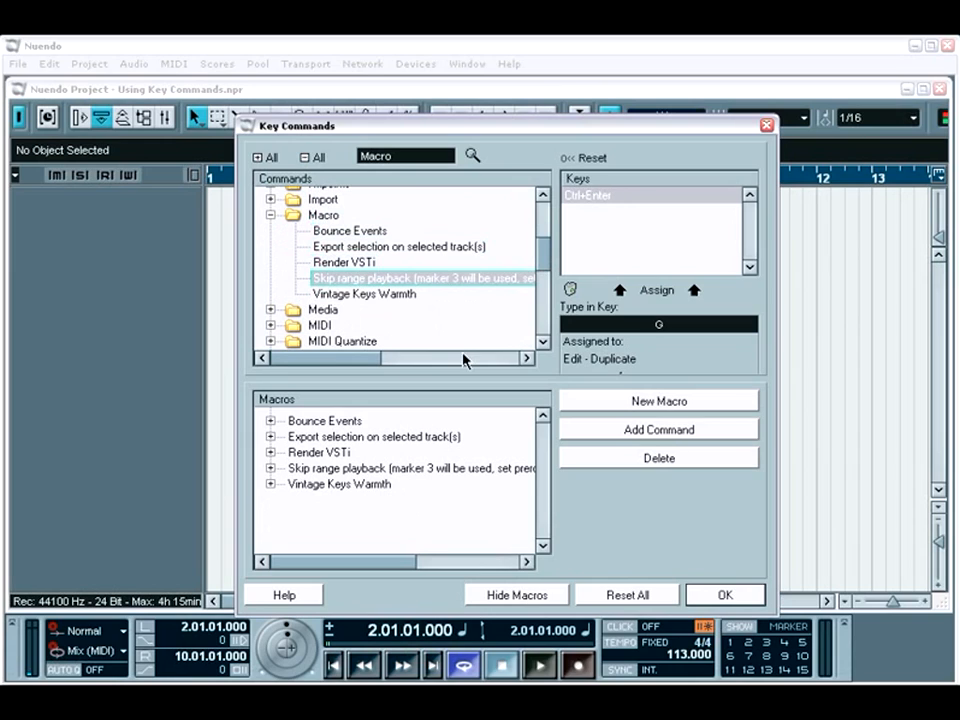
Step: Create a new macro named "New Macro"
left_click(617, 402)
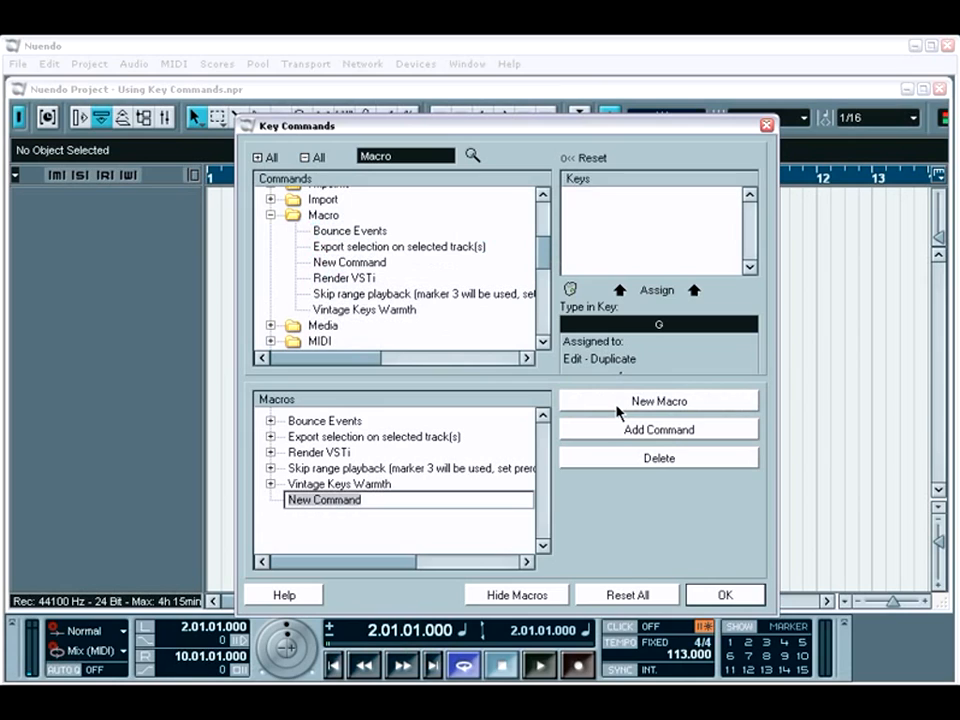
type("New ")
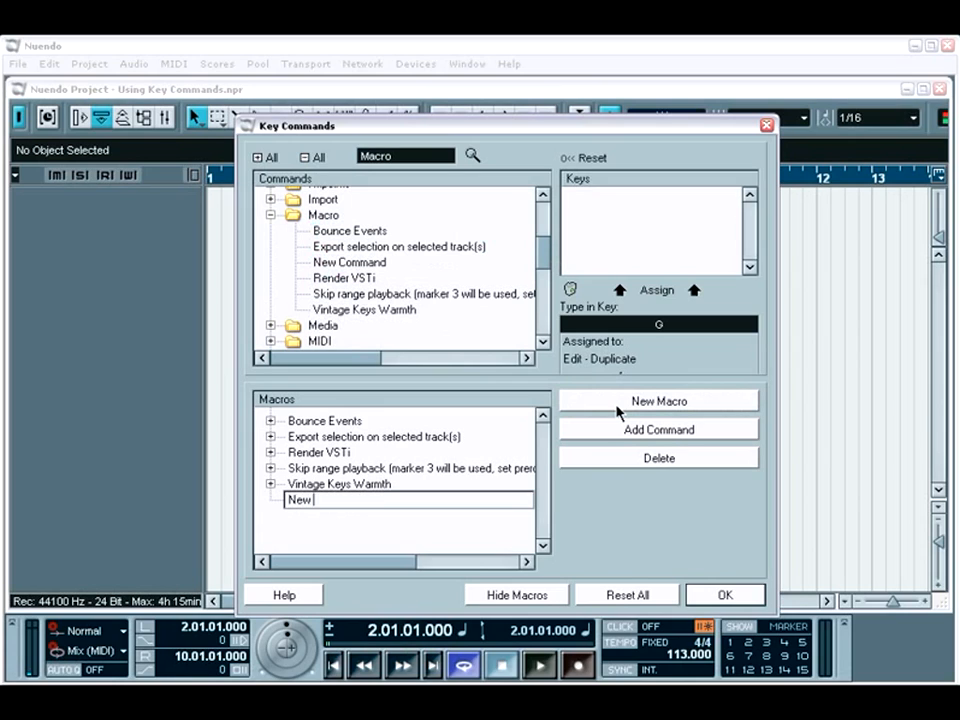
type("Macro")
key("Return")
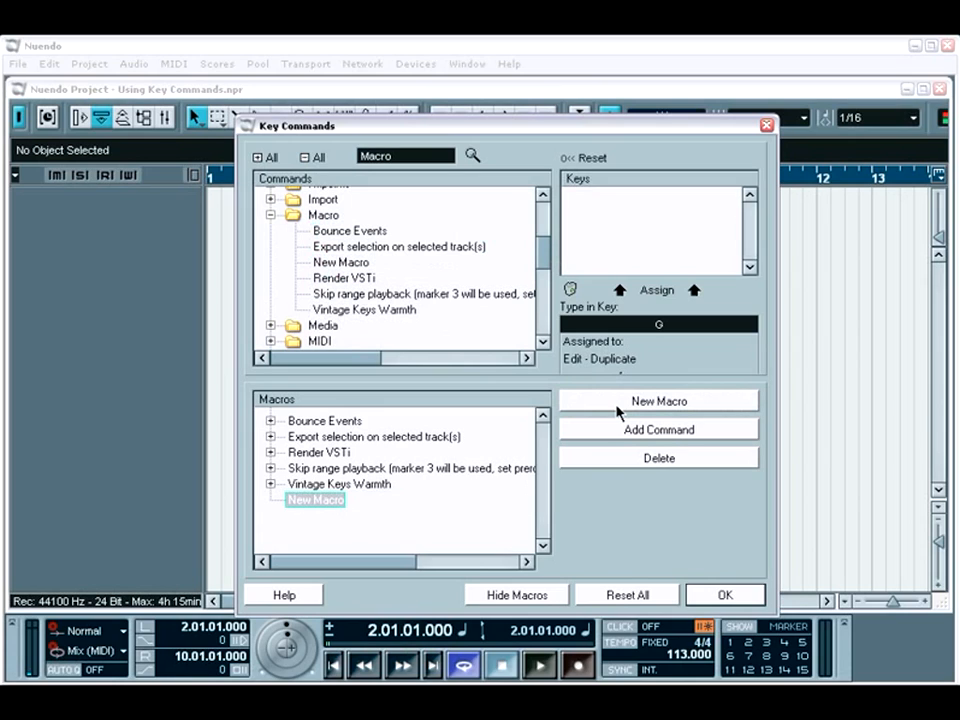
Step: Add the Edit commands Cut, Delete Time and Edit Active Part Only to the macro "New Macro"
double_click(401, 158)
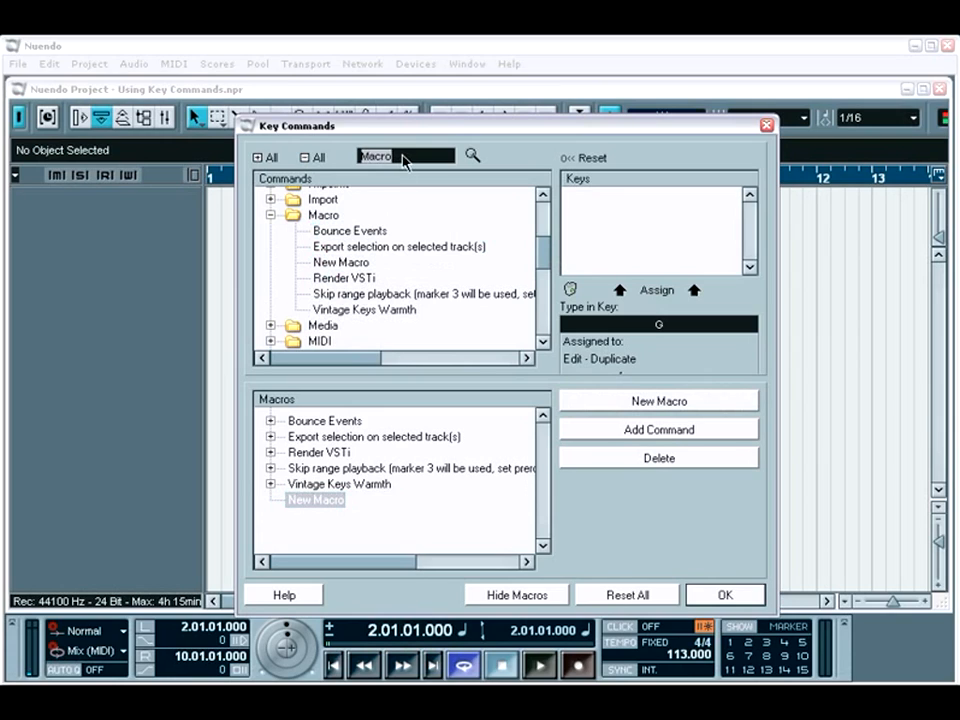
type("Cut")
key("Return")
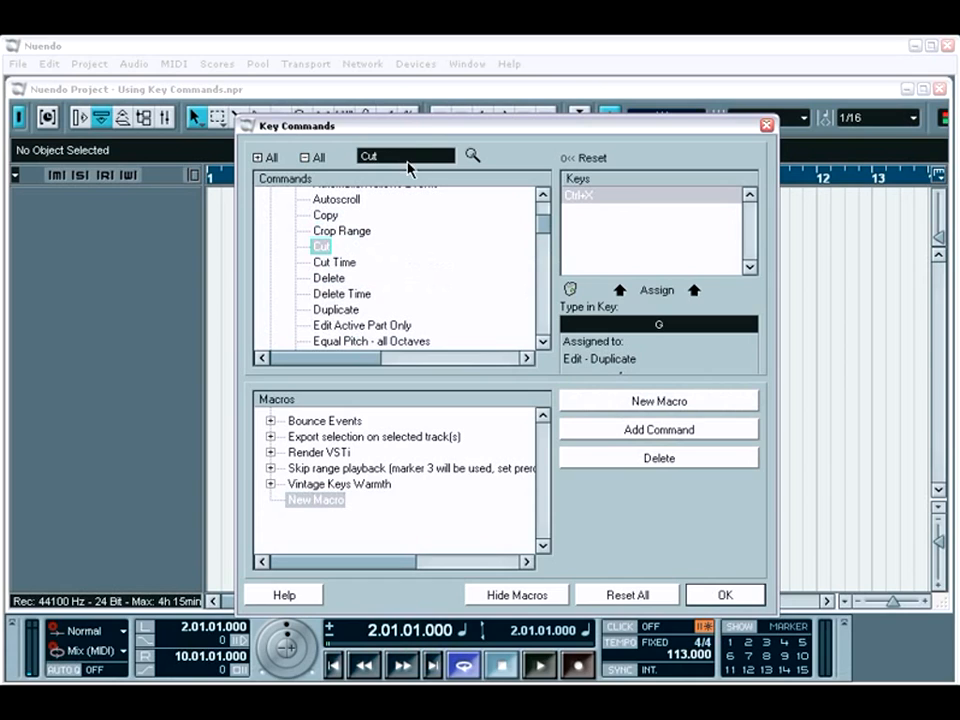
left_click(643, 430)
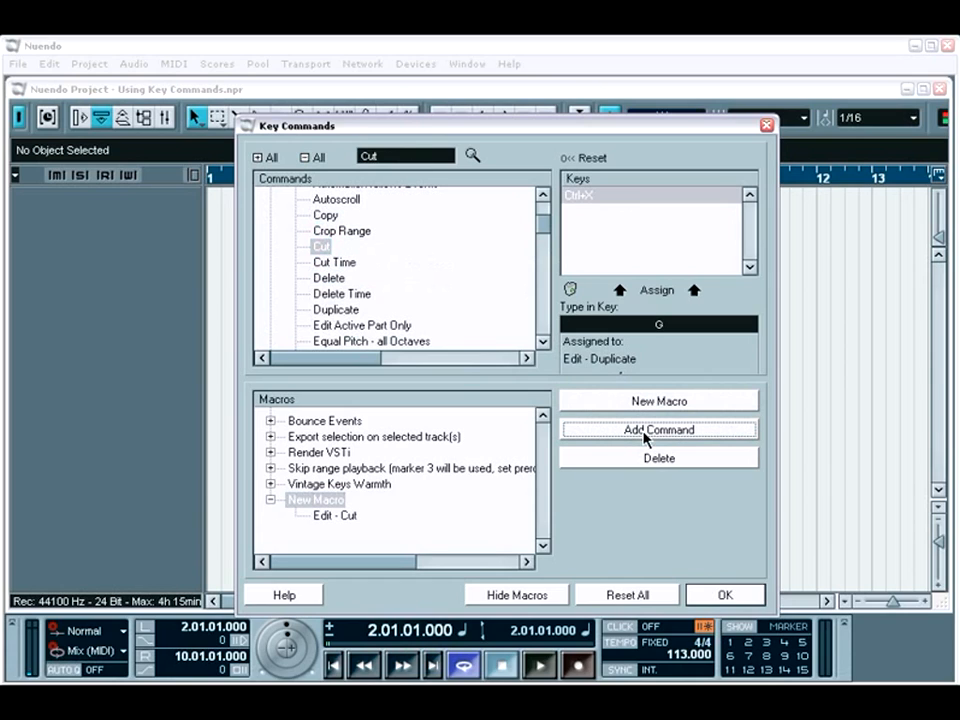
left_click(340, 293)
left_click(618, 435)
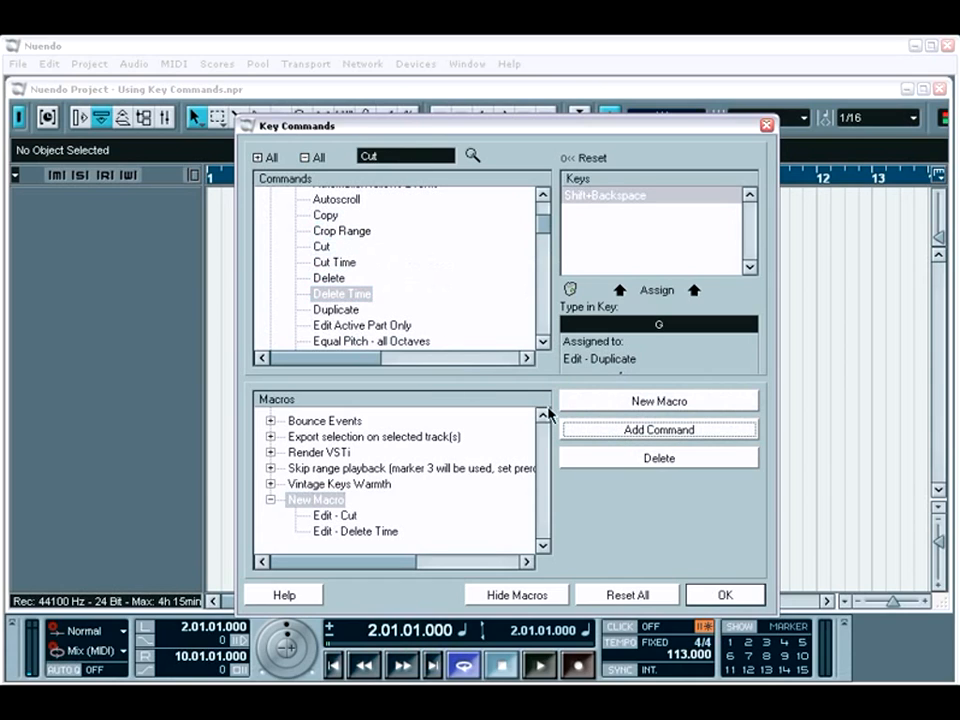
left_click(396, 326)
left_click(597, 430)
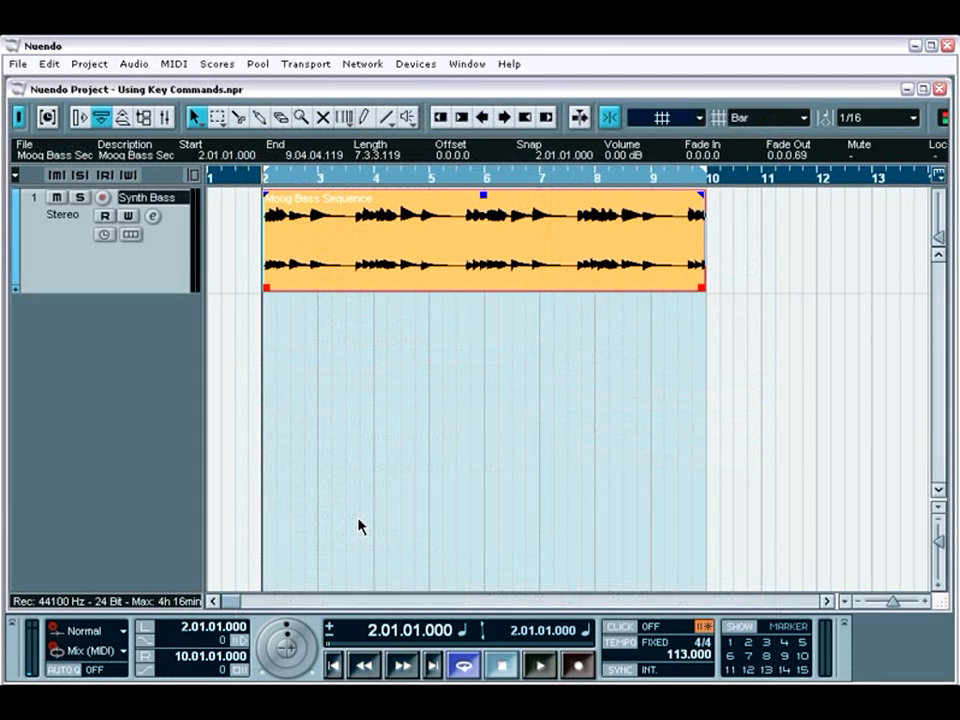
Step: Open the key commands with the macros shown and create a new macro named "Vintage Keys Warmth"
left_click(17, 63)
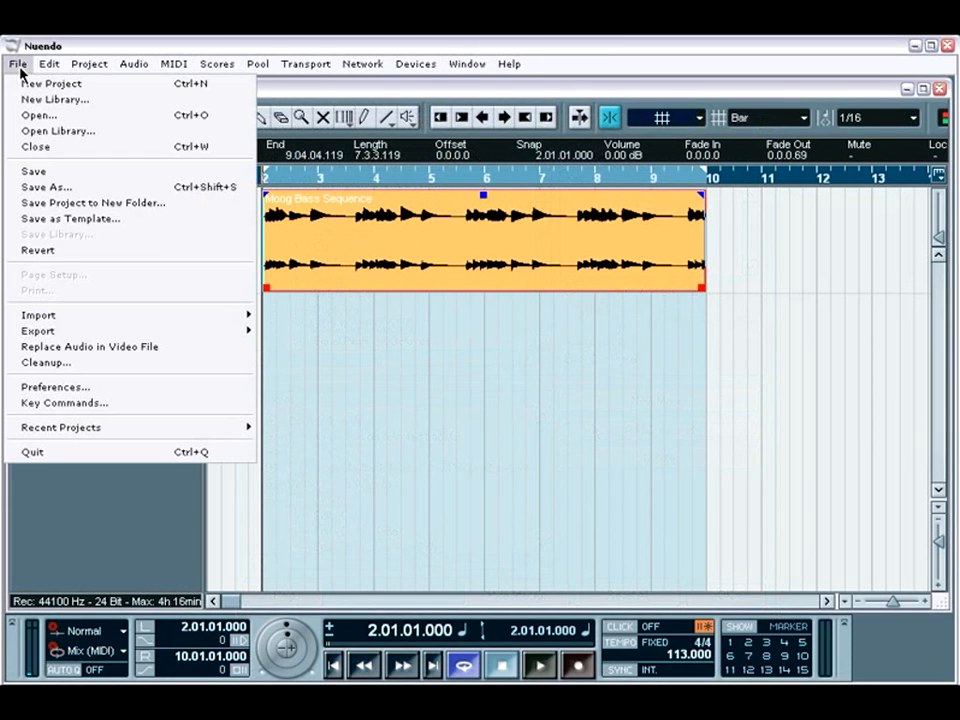
left_click(50, 403)
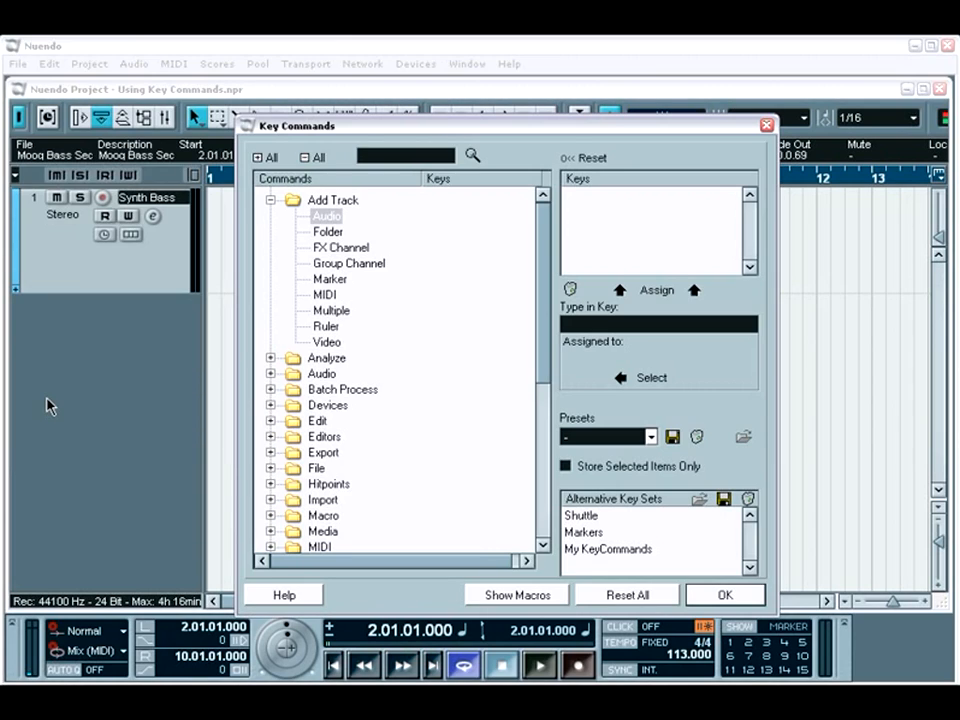
left_click(517, 595)
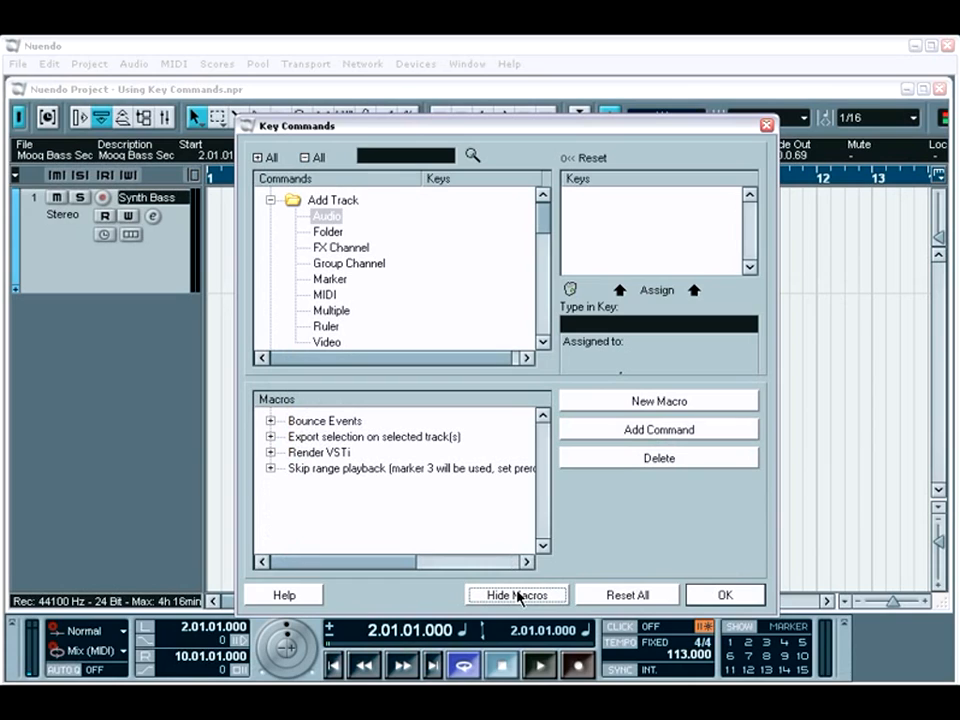
left_click(645, 404)
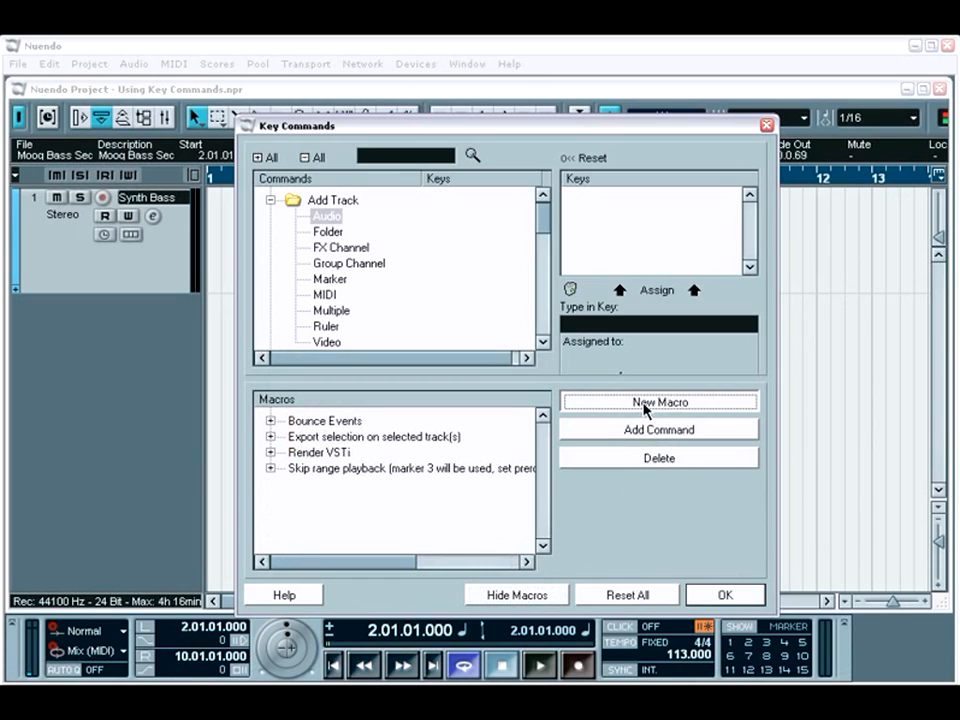
type("Vi")
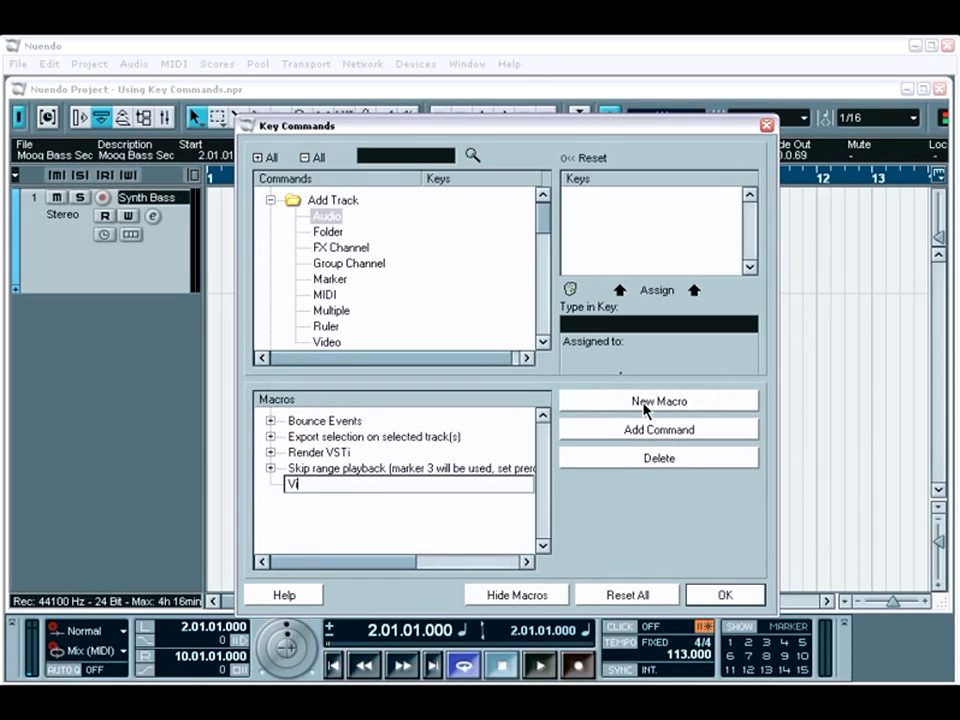
type("ntage Keys Warmth")
key("Return")
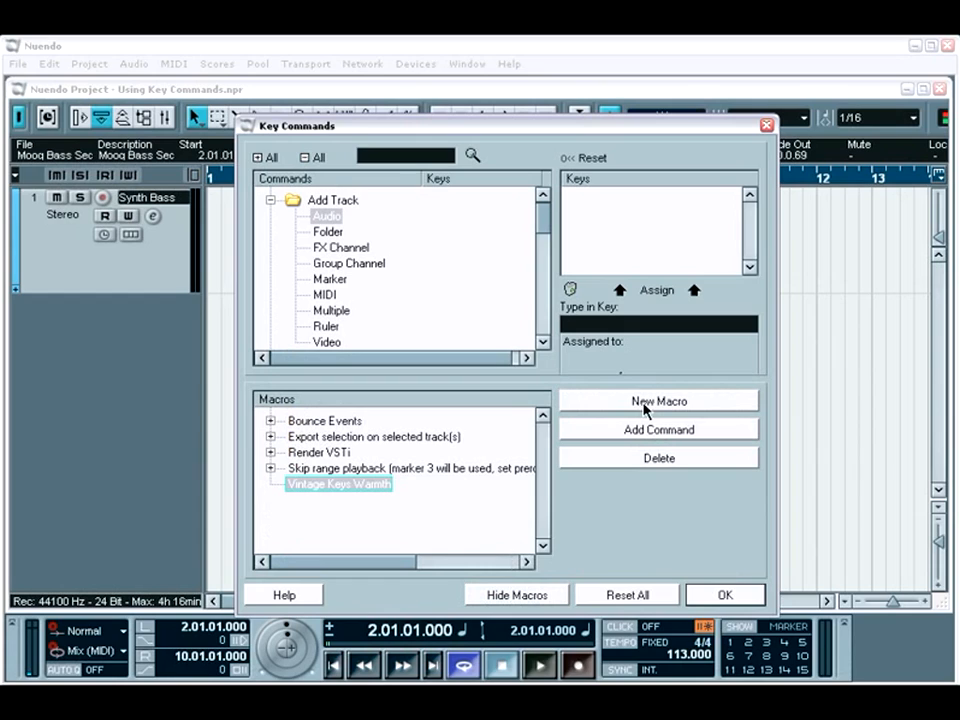
Step: Search the commands for "DaTube" and add that plug-in process to the Vintage Keys Warmth macro
left_click(271, 201)
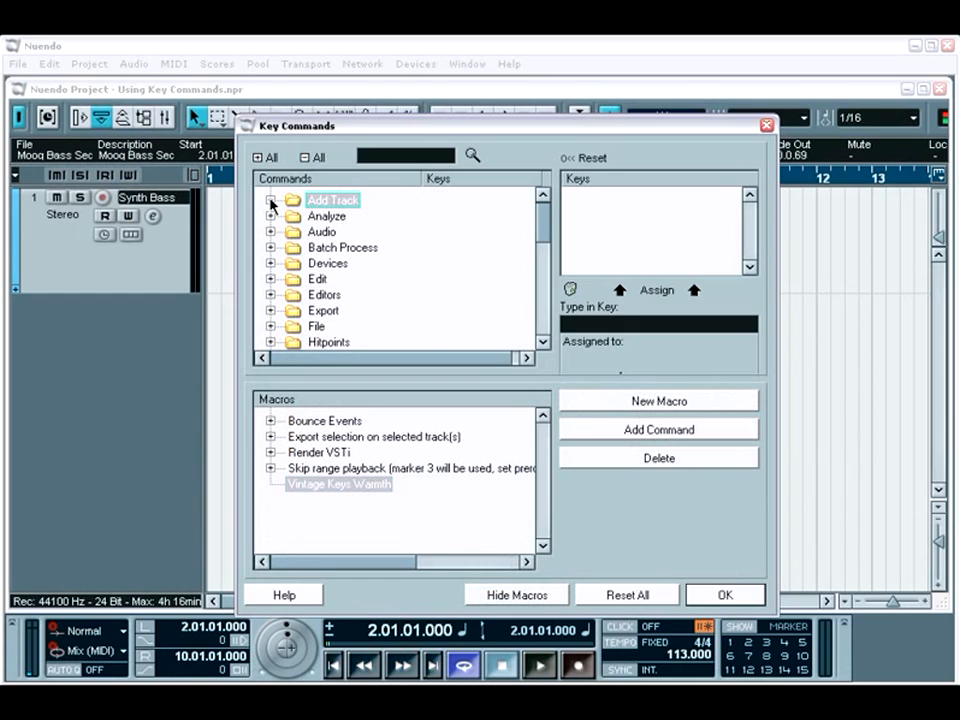
left_click(396, 157)
type("Datube")
key("Return")
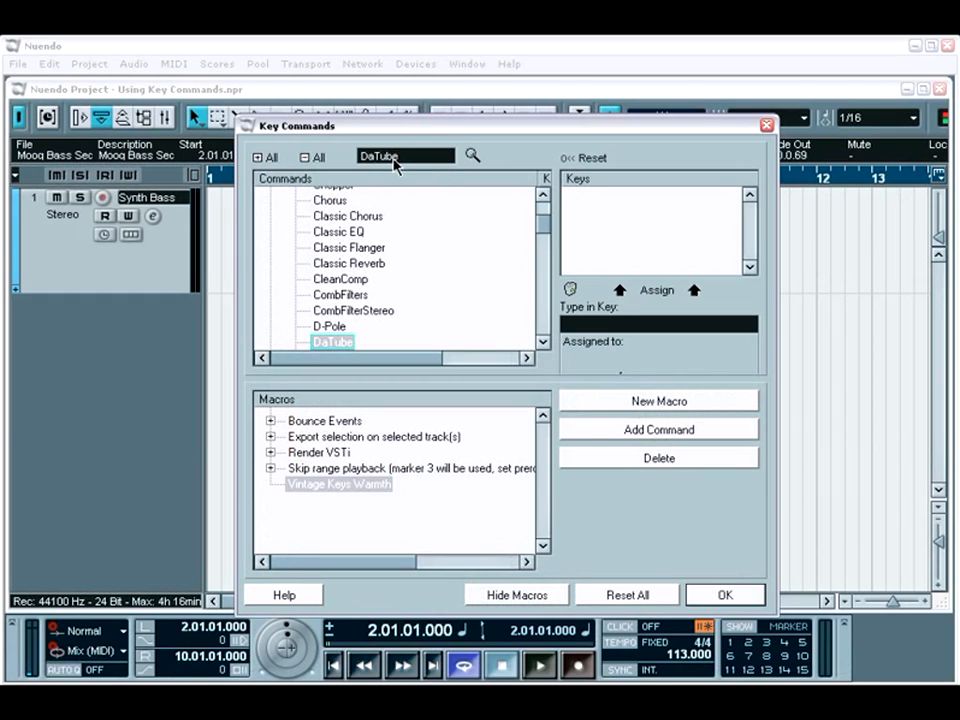
left_click(626, 429)
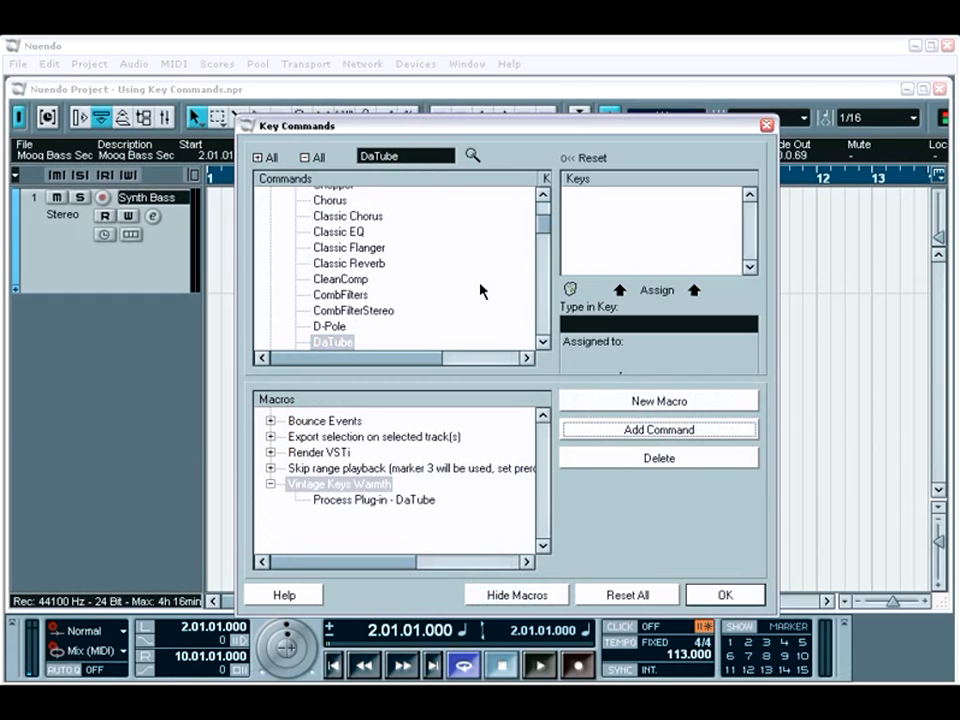
Step: Find the Magneto plug-in command and add it to the Vintage Keys Warmth macro
left_click(415, 157)
type("Magneto")
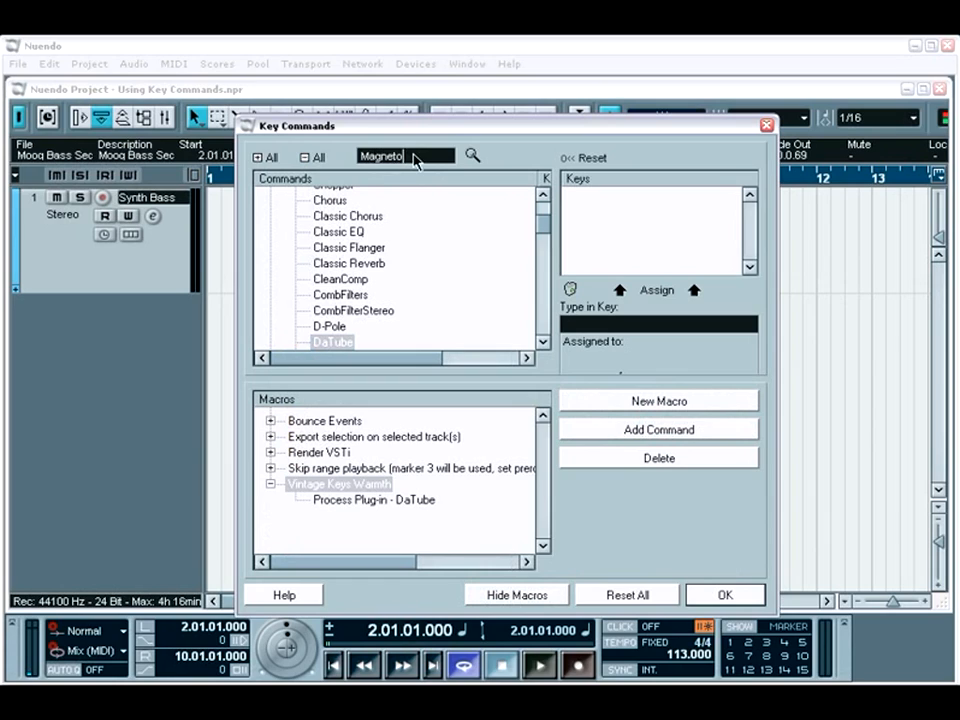
key("Return")
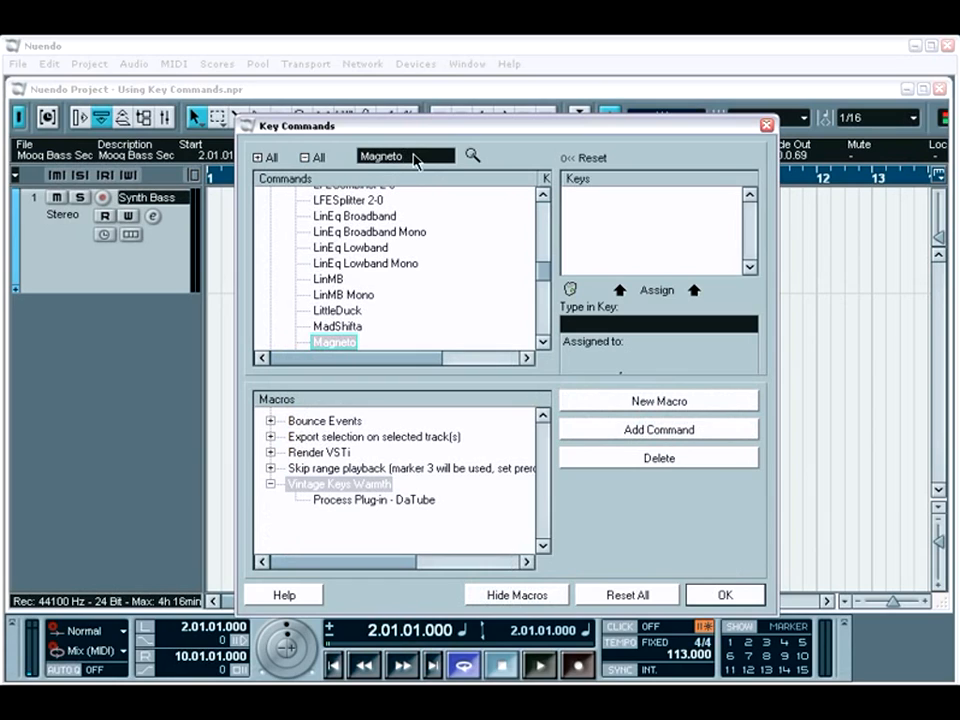
left_click(625, 431)
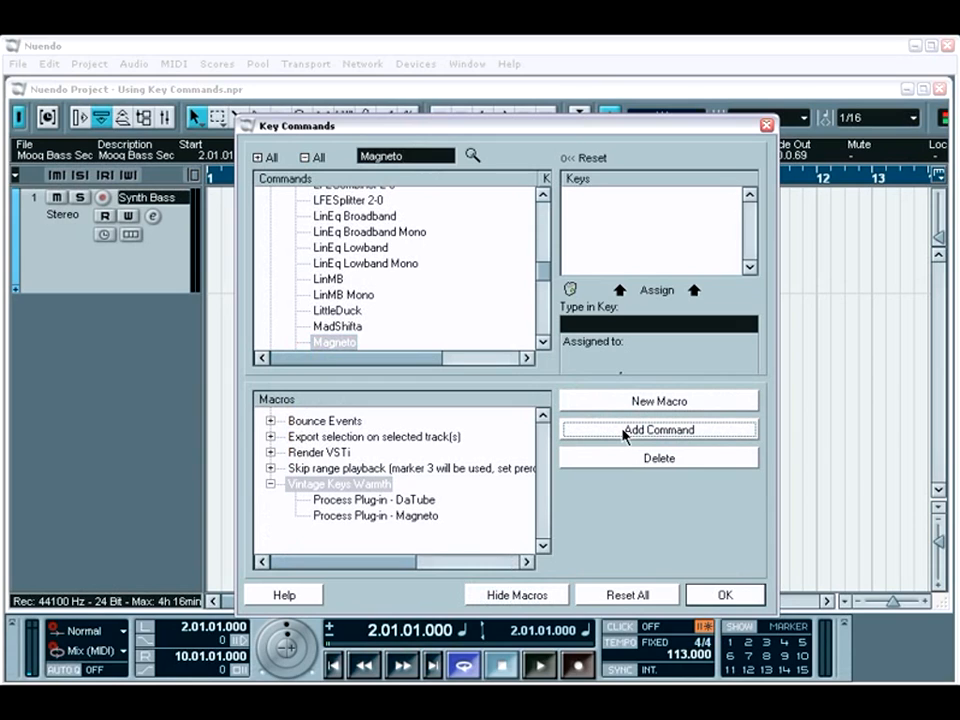
Step: Hide the macros, find Vintage Keys Warmth among the commands, assign it the key V and accept the key commands
left_click(522, 596)
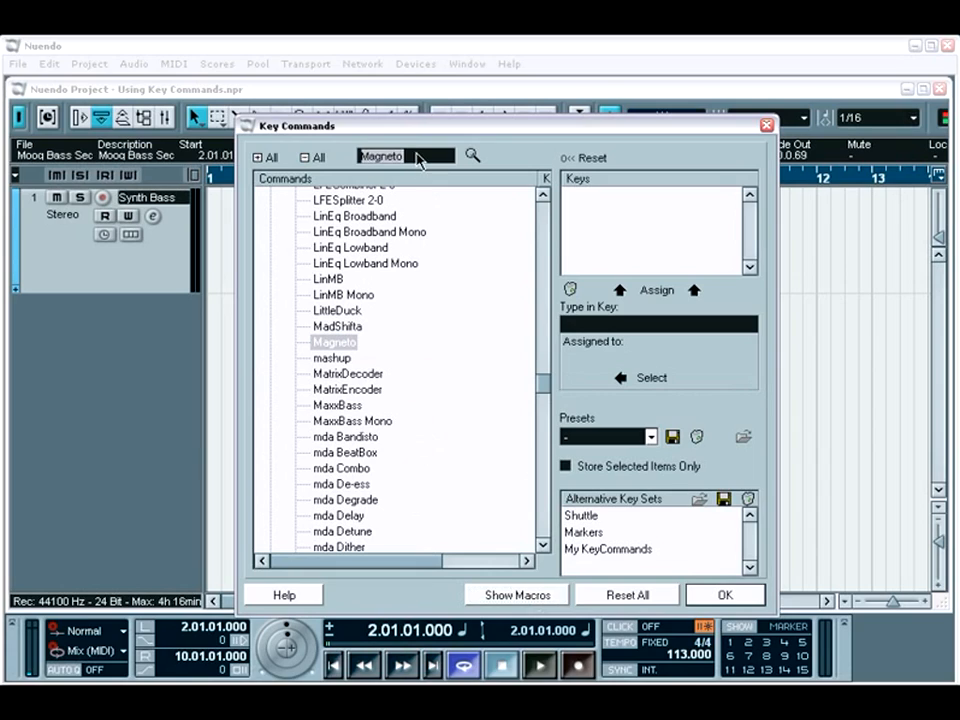
type("Vintage Ke")
key("Return")
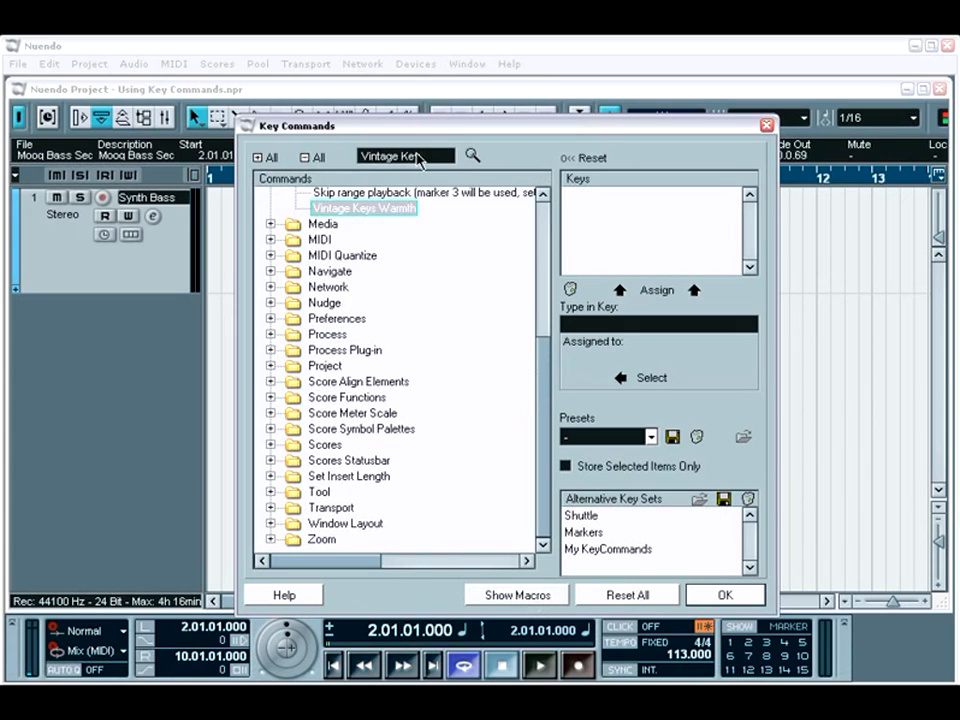
type("y")
left_click(656, 326)
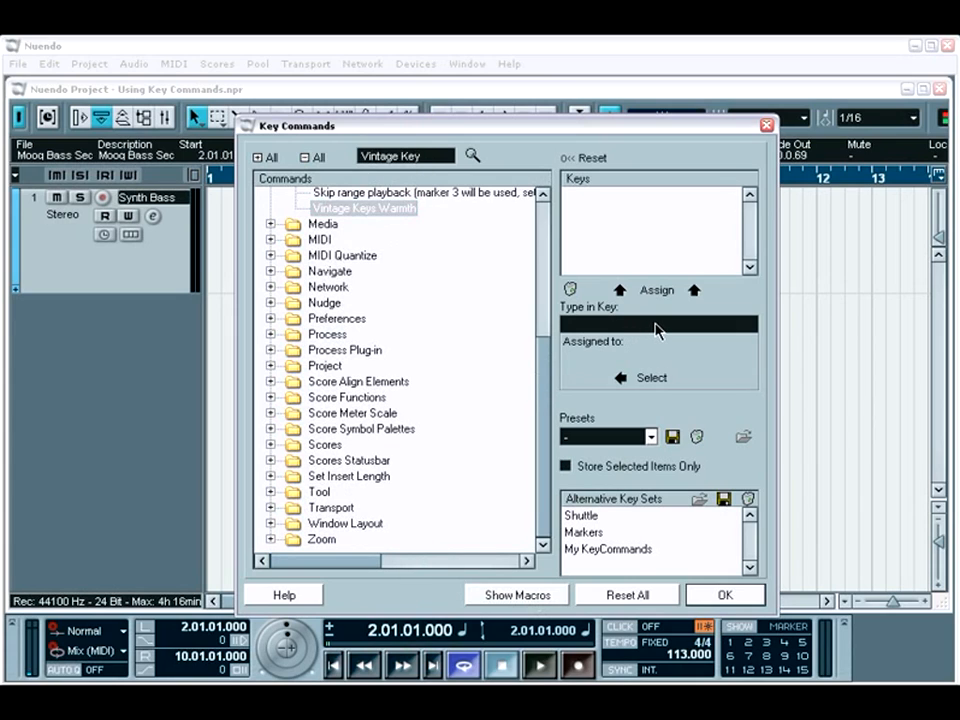
key("F11")
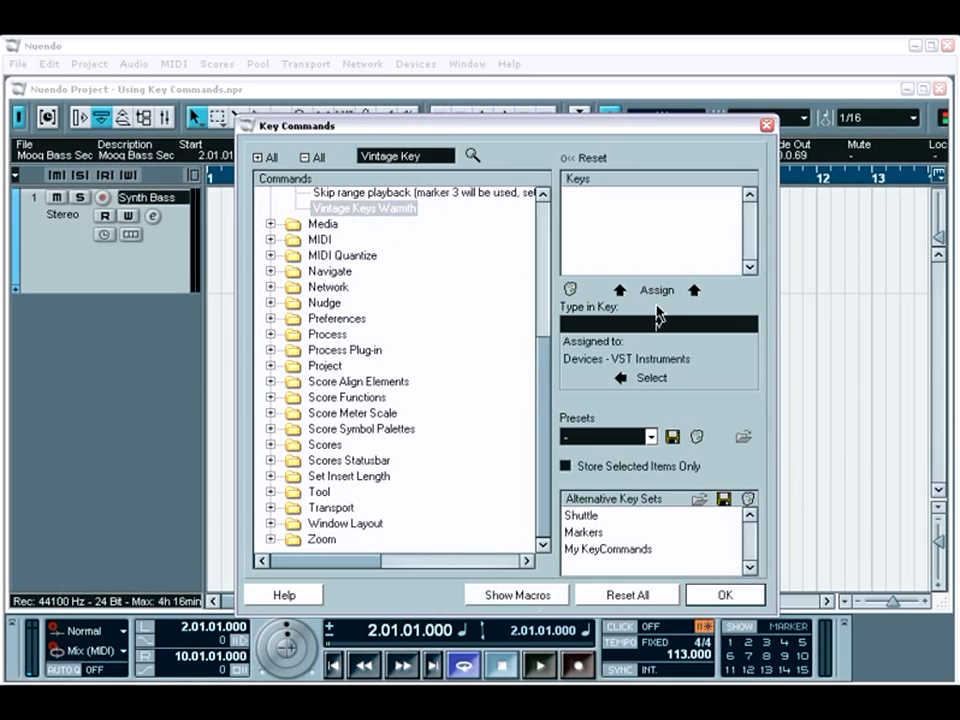
left_click(656, 290)
left_click(529, 389)
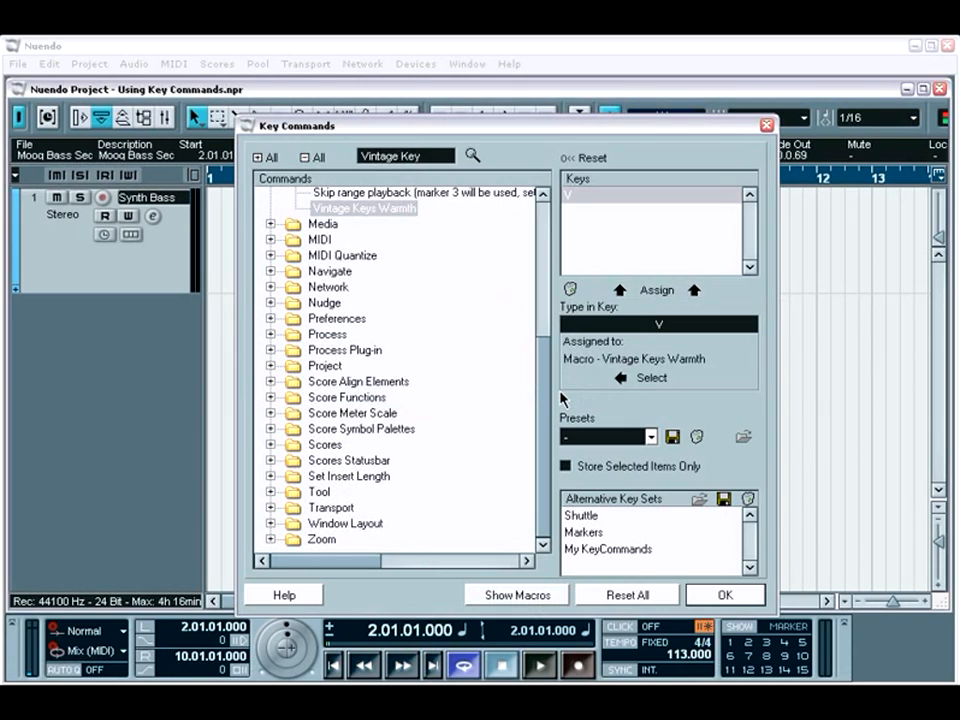
left_click(722, 597)
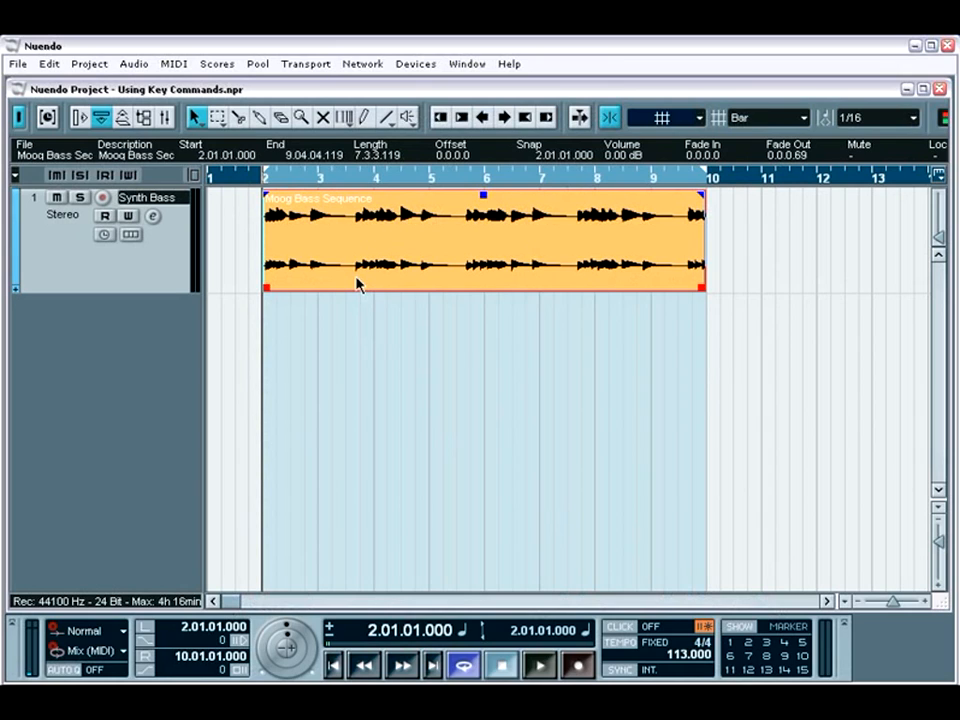
Step: Run the Vintage Keys Warmth macro on the Moog Bass Sequence event and process it with DaTube after adjusting drive and output
key("alt+d")
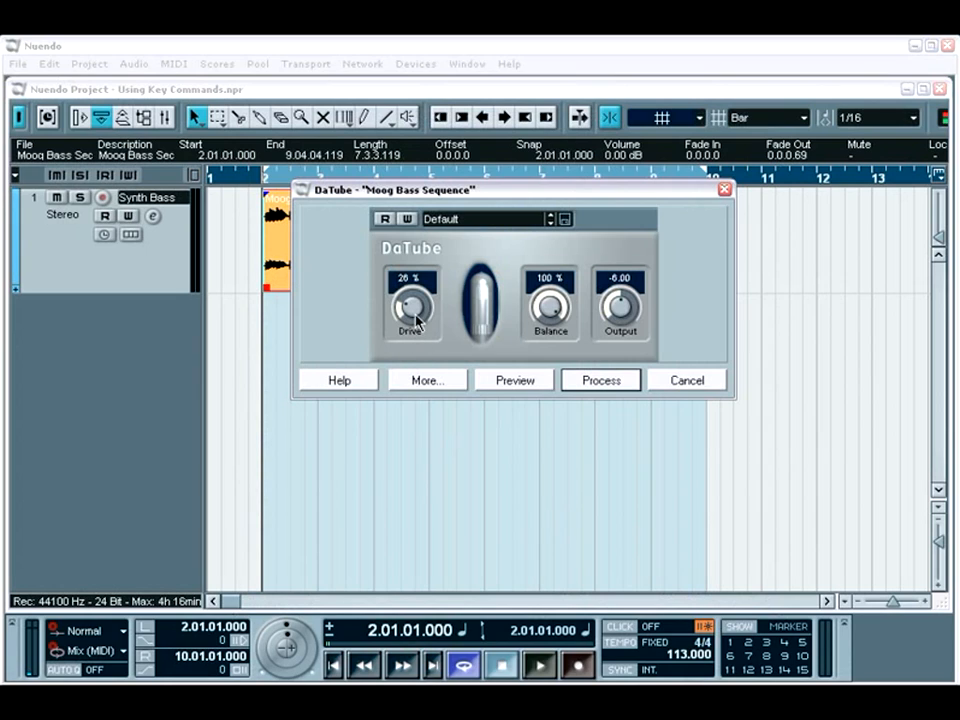
left_click_drag(417, 320, 419, 300)
left_click_drag(628, 310, 615, 343)
left_click(615, 381)
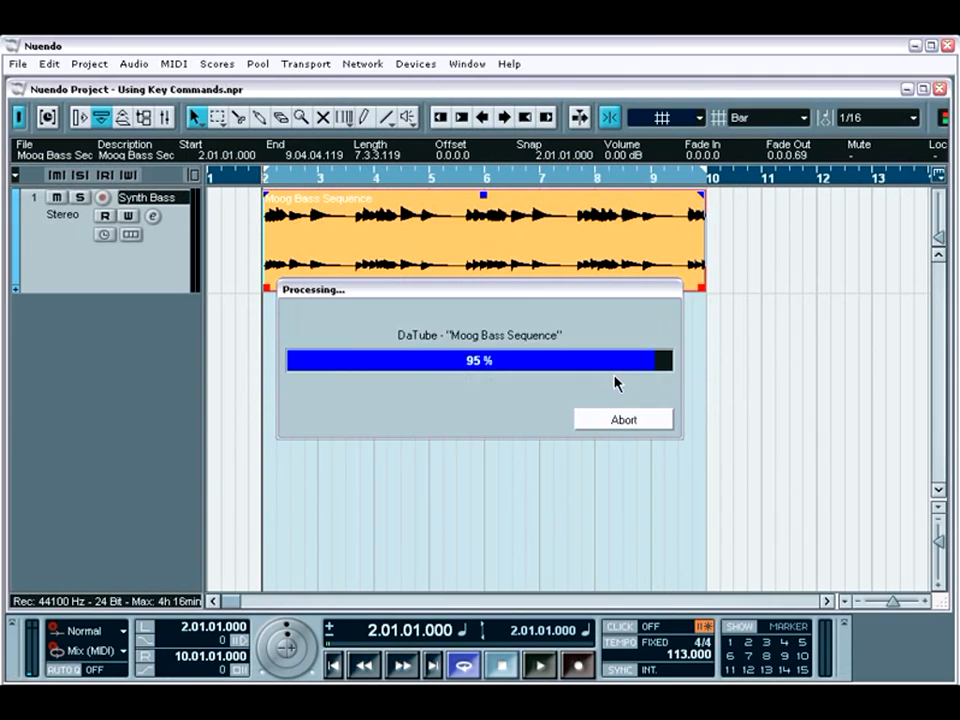
Step: Process the Moog Bass Sequence event with Magneto at a drive of 12.0 and play back the result
key("alt+m")
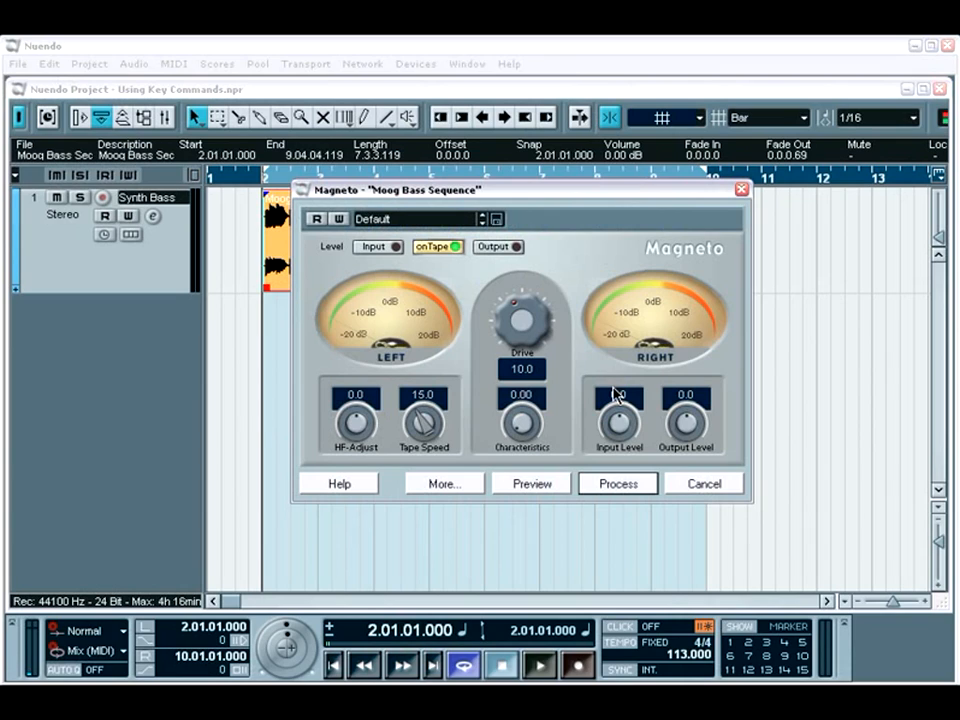
left_click_drag(526, 333, 526, 316)
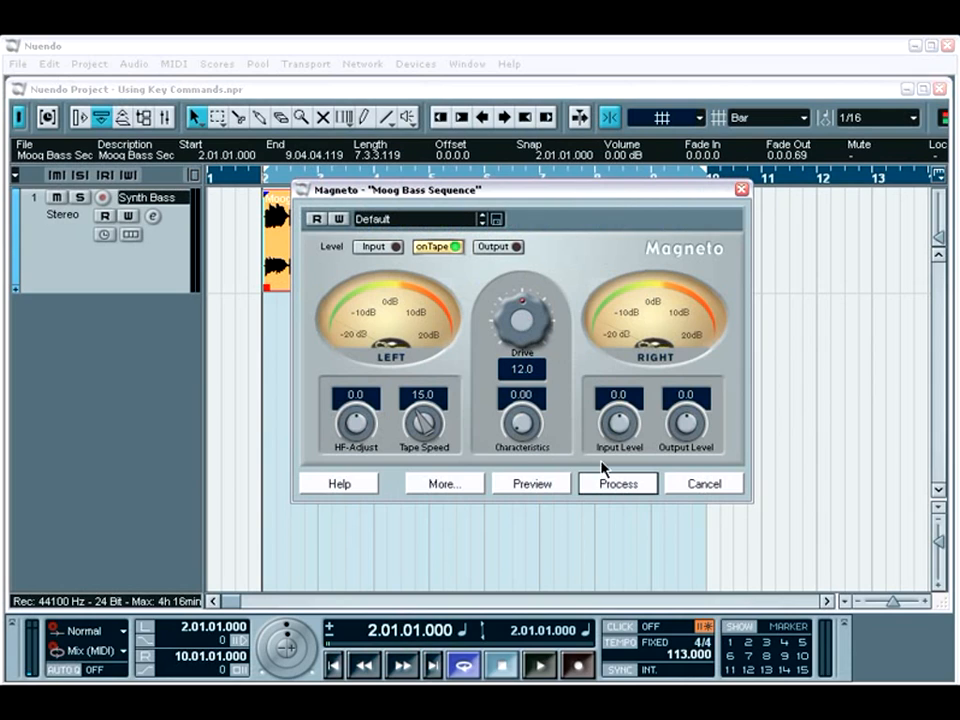
left_click(626, 486)
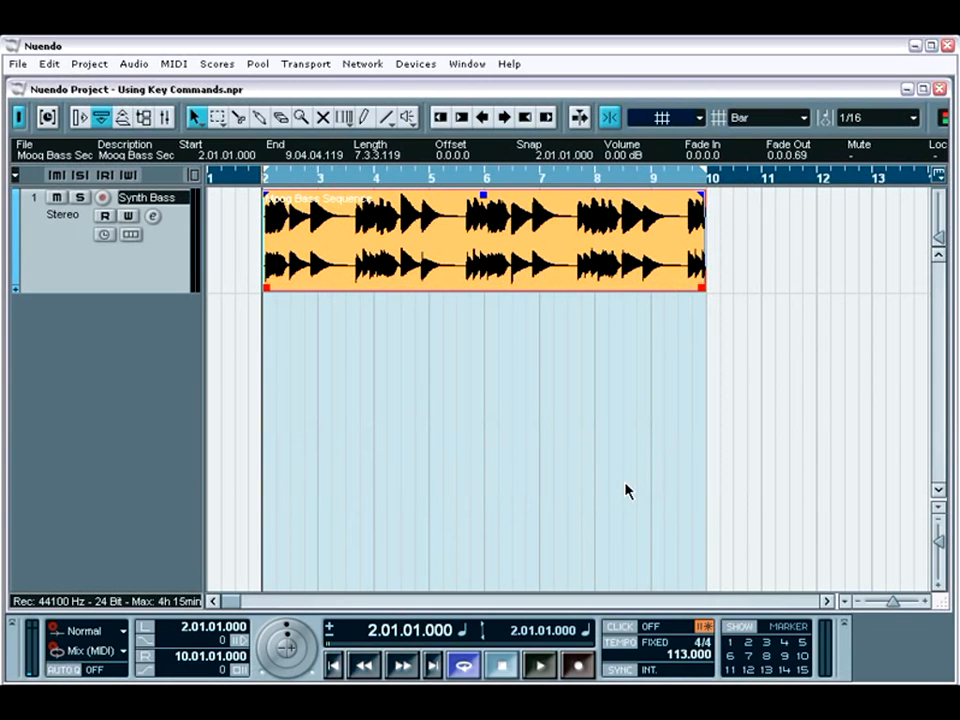
key("space")
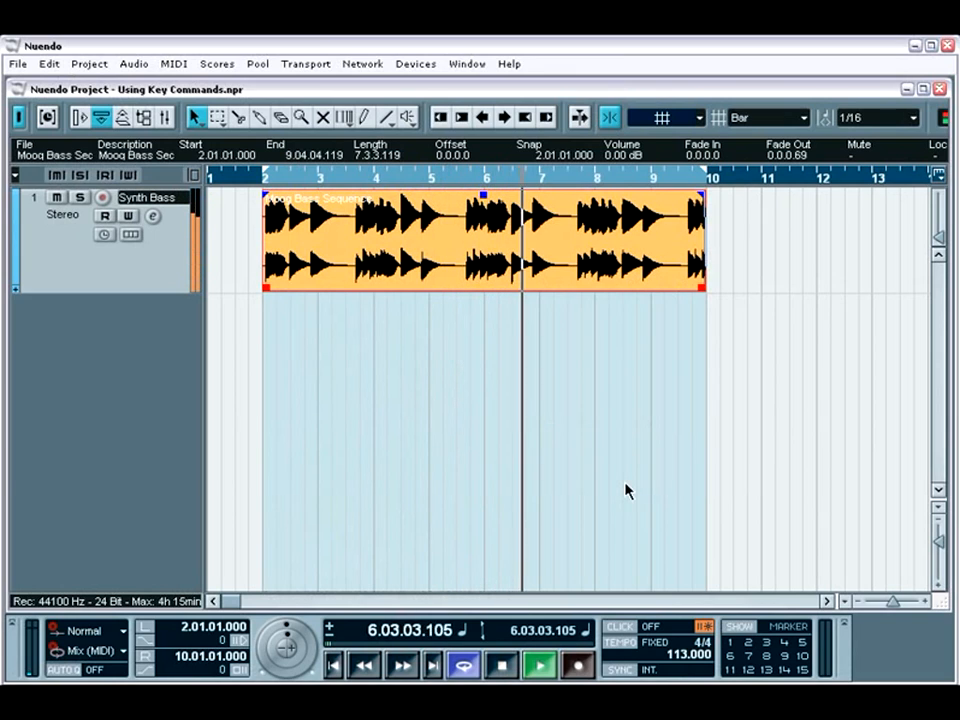
key("space")
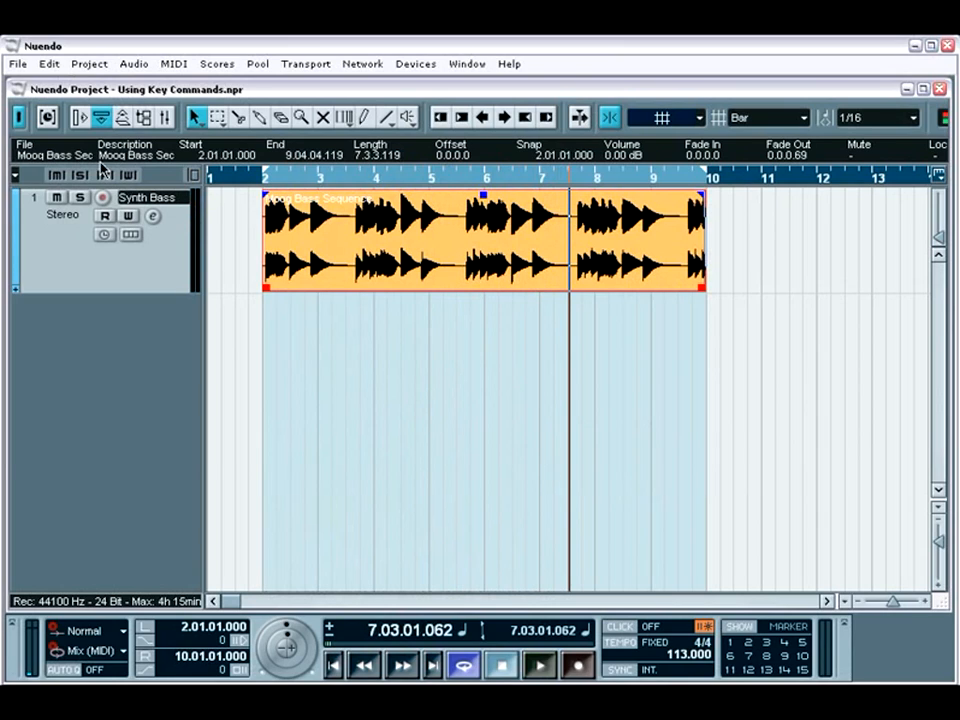
Step: Reopen the key commands and search for "Toggle Alternate" to check the keys assigned to Toggle Alternate Key Commands
left_click(22, 63)
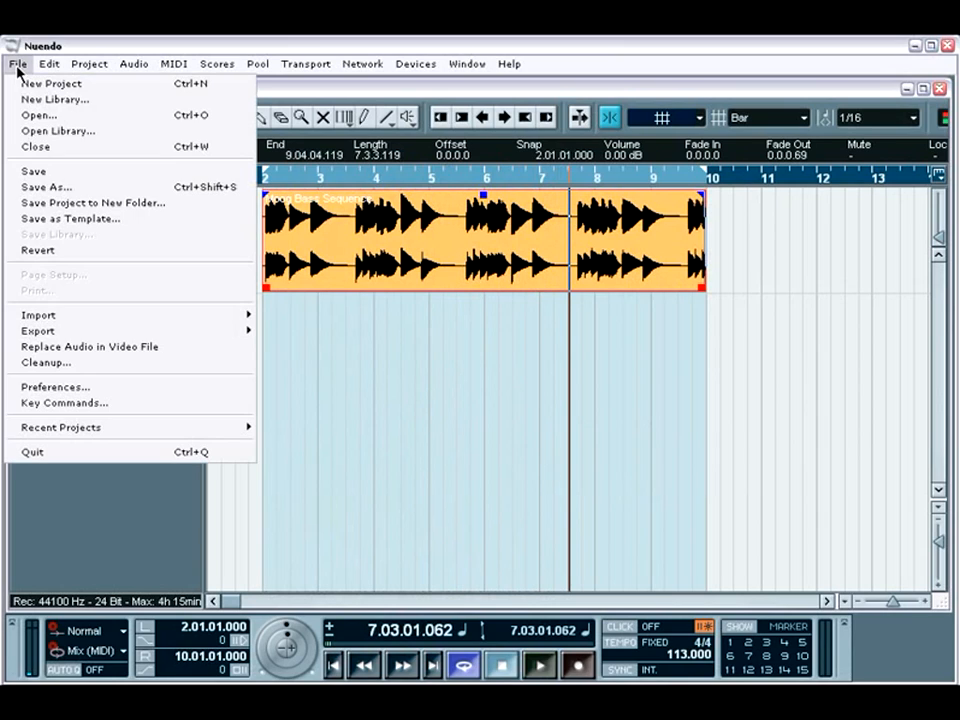
left_click(64, 402)
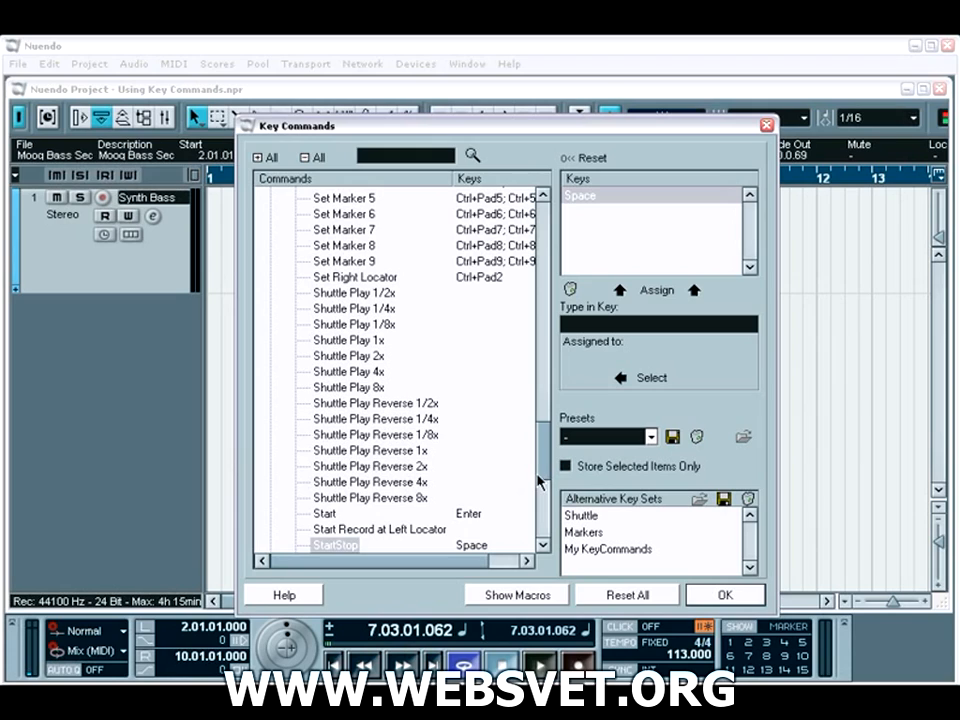
left_click(392, 158)
type("Toggle All")
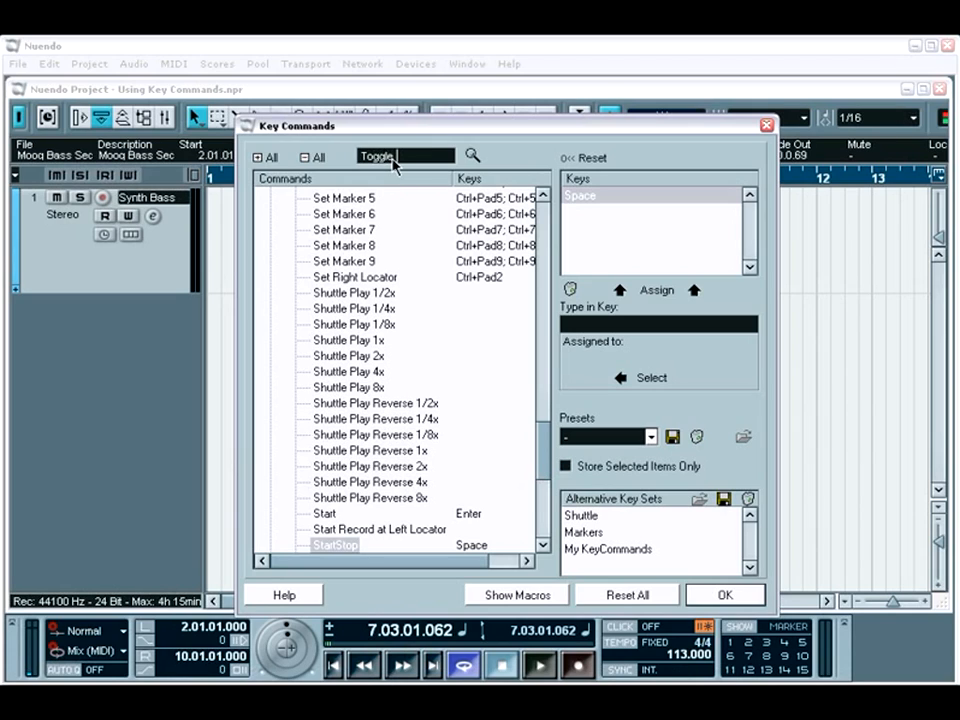
type("ernate")
key("Return")
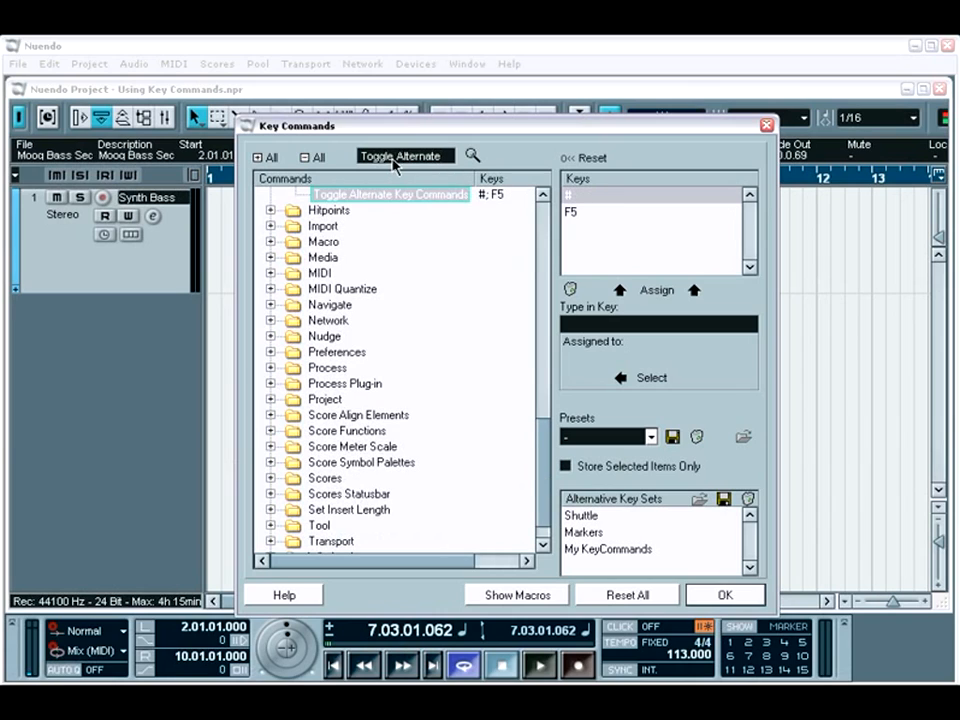
scroll(542, 197, "up", 3)
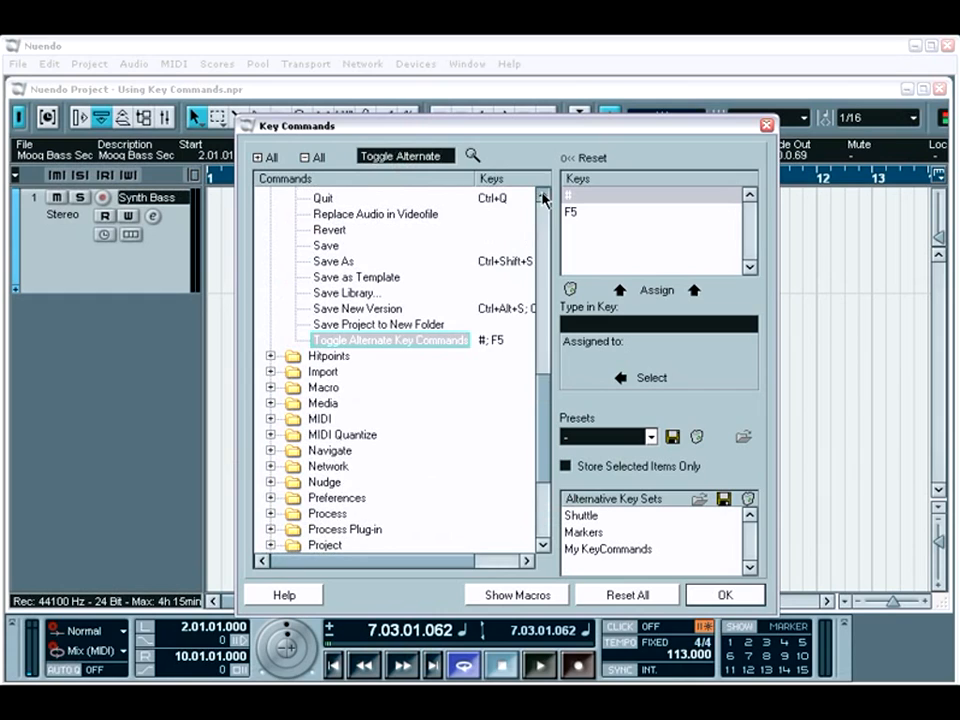